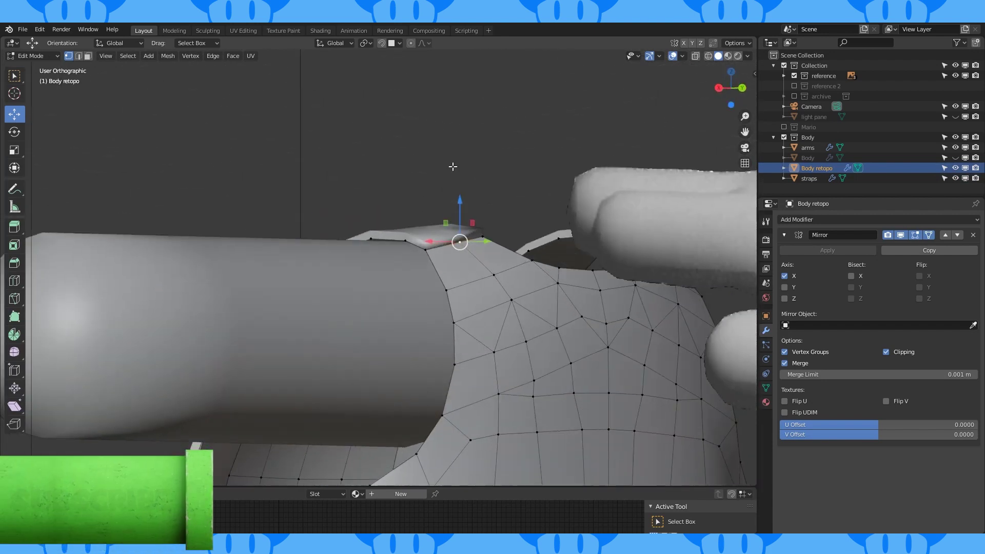
Set snapping to Increment and nudge the first shoulder vertex of Body retopo into place
left_click(393, 43)
left_click(379, 77)
middle_click_drag(451, 205, 567, 229)
left_click(496, 219)
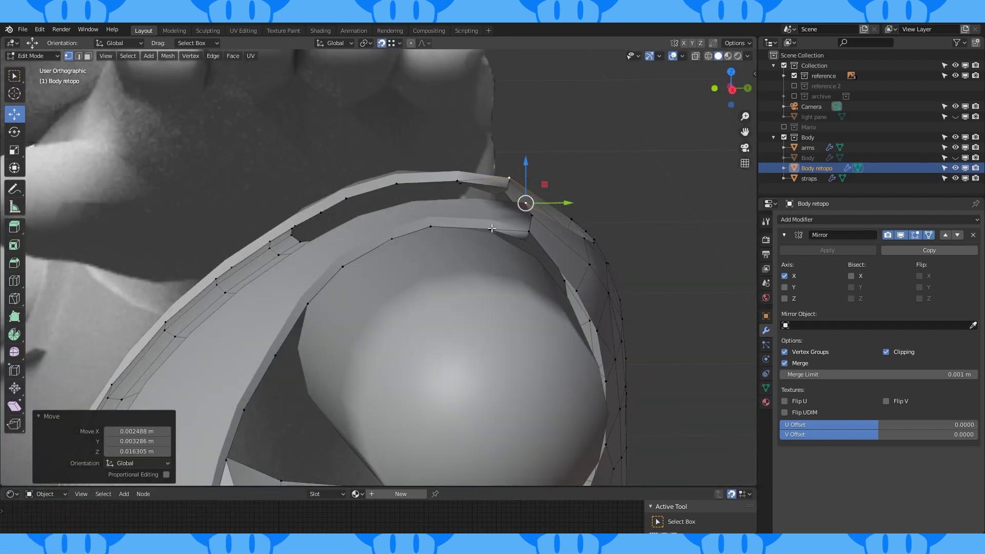
right_click(488, 243)
Reposition another shoulder vertex from a side view, then extrude two strap faces about 0.019 m
middle_click_drag(492, 228, 479, 246)
key("Escape")
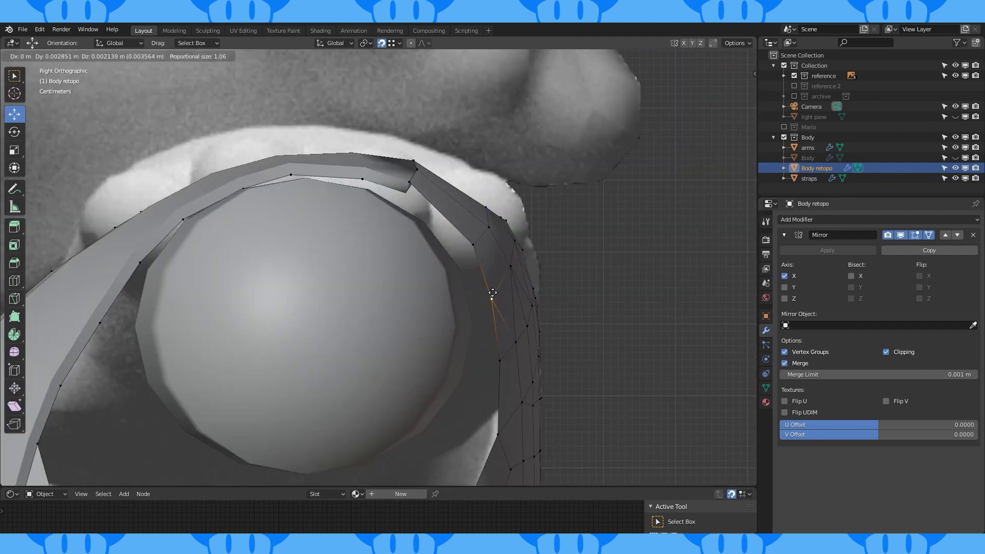
left_click(492, 292)
middle_click_drag(493, 293, 435, 190)
key("e")
right_click(424, 255)
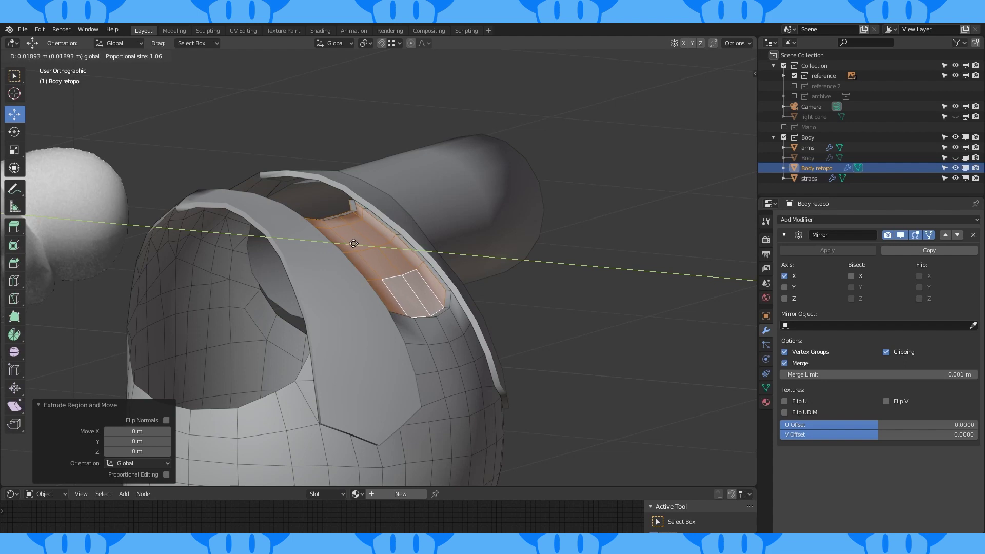
Delete the faces under the strap and slide the edge loop to form a recessed channel
right_click(353, 243)
mouse_move(354, 243)
middle_mouse_down()
mouse_move(379, 243)
mouse_move(338, 237)
mouse_move(358, 241)
middle_mouse_up()
left_click(336, 236, "alt")
left_click(365, 260)
key("g")
key("g")
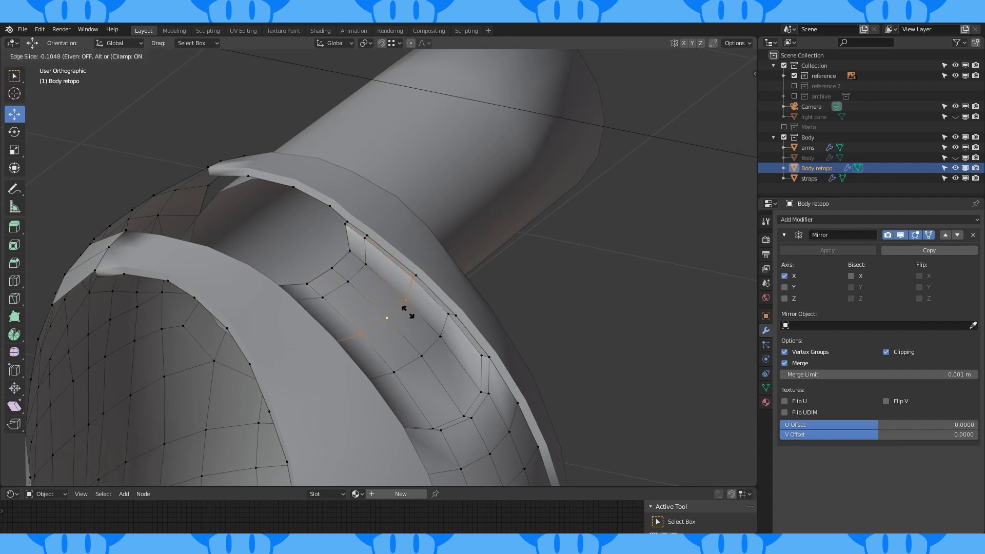
left_click(457, 355)
middle_click_drag(458, 356, 502, 275)
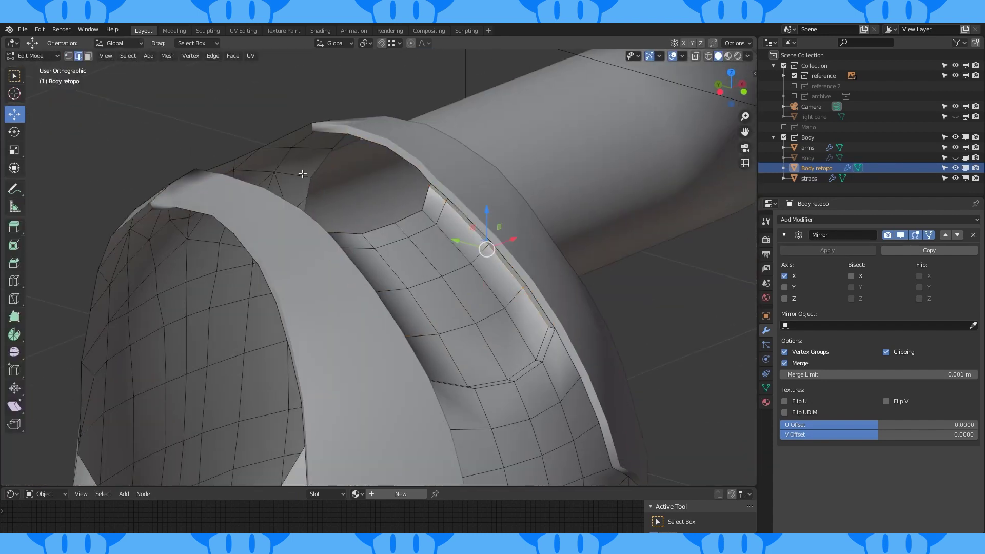
middle_click_drag(303, 174, 561, 329)
Mark the strap edge loop sharp and add an Edge Split modifier with Edge Angle off
key("ctrl+e")
left_click(578, 332)
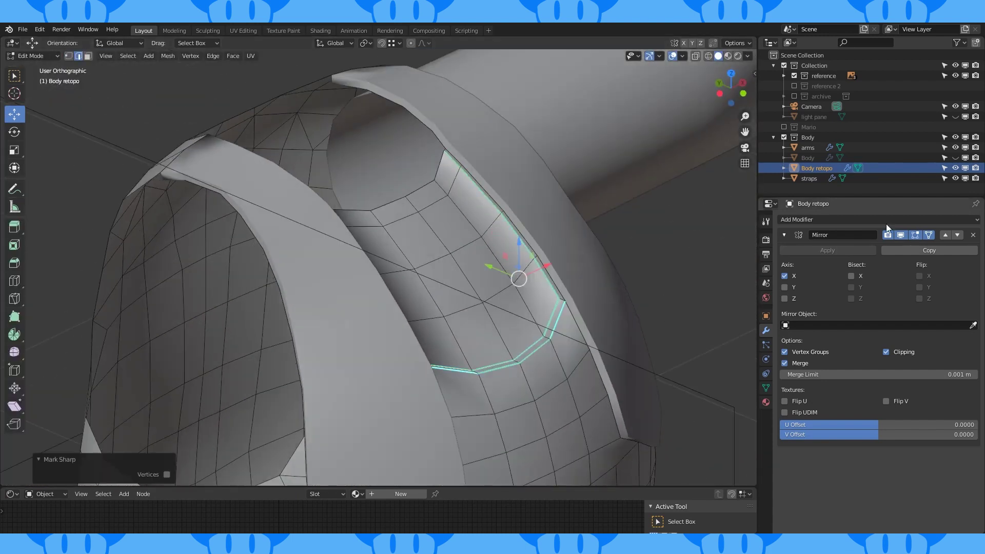
left_click(877, 220)
left_click(783, 298)
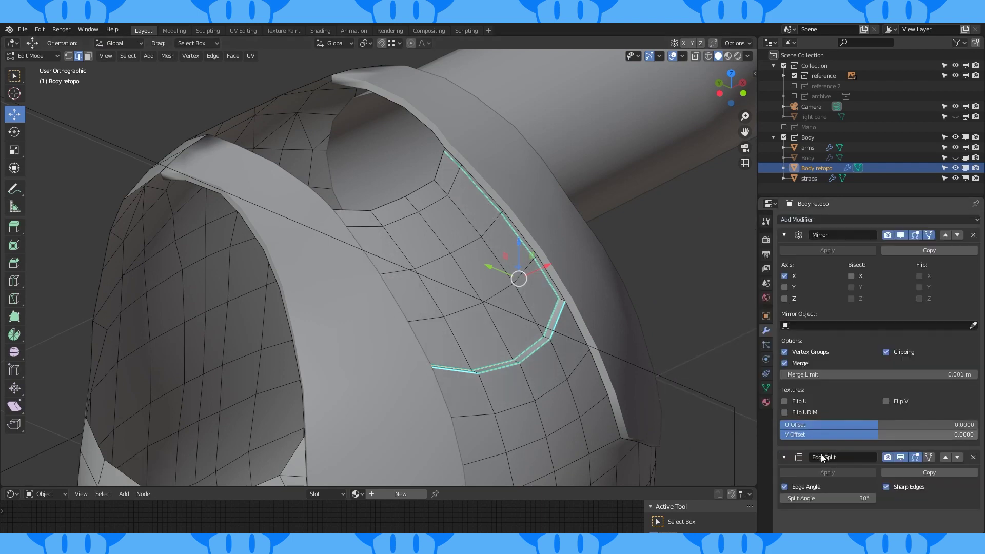
left_click(784, 486)
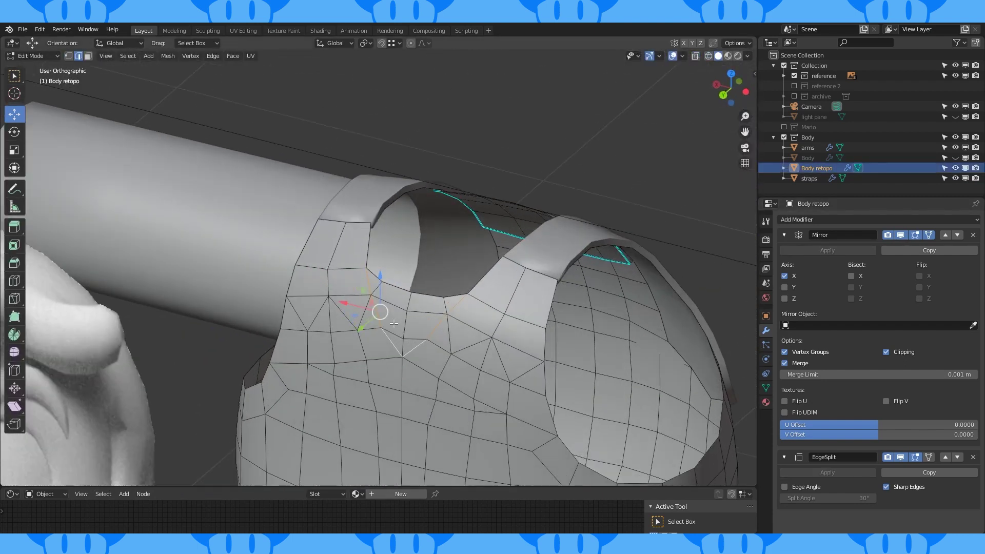
Rip the front strap faces and extrude them with snapping into position on the shoulder
right_click(403, 321)
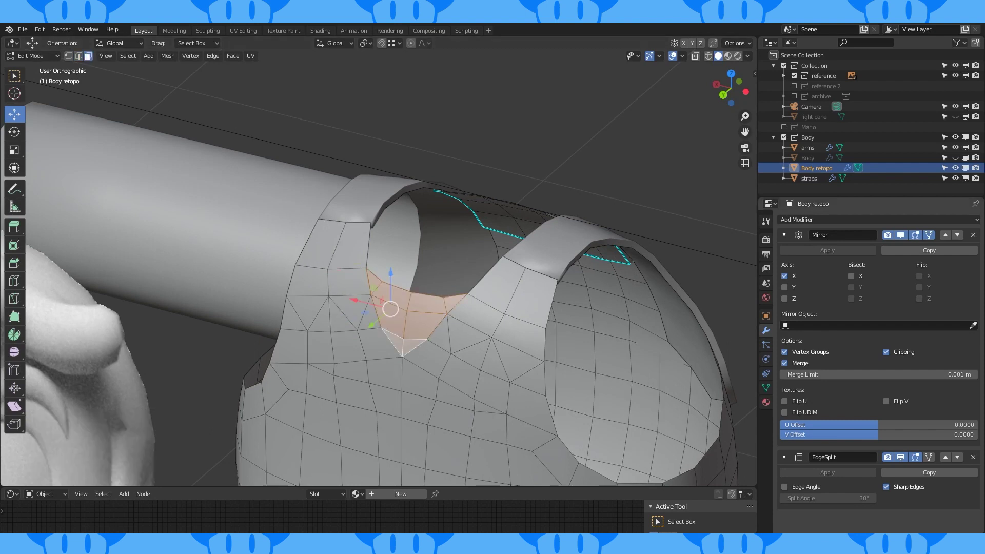
middle_click_drag(403, 321, 414, 306)
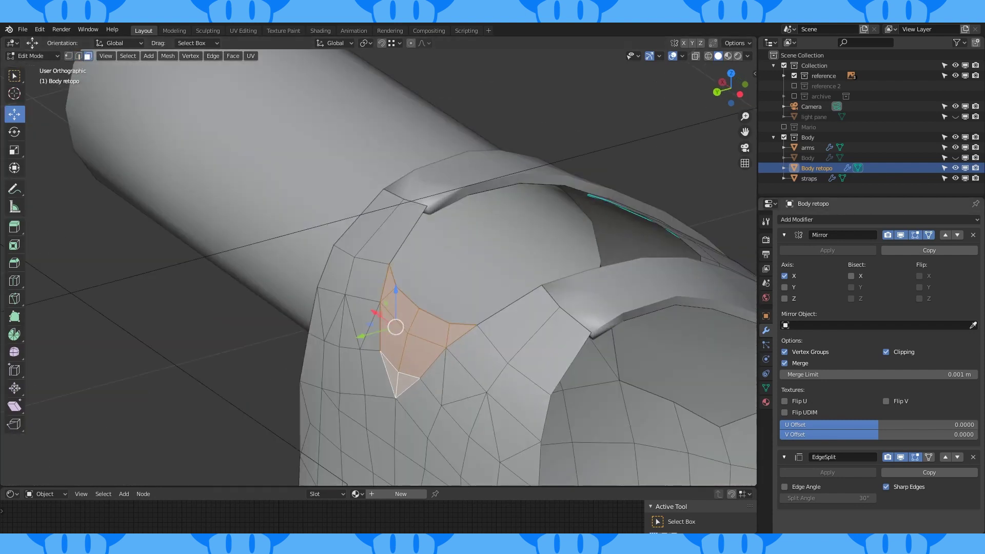
left_click(368, 335)
middle_click_drag(369, 335, 406, 315)
middle_click_drag(384, 246, 446, 217)
key("shift+Tab")
key("e")
left_click(501, 145)
Mark the new strap edges sharp and merge overlapping vertices by distance
key("2")
middle_click_drag(502, 145, 421, 270)
key("ctrl+e")
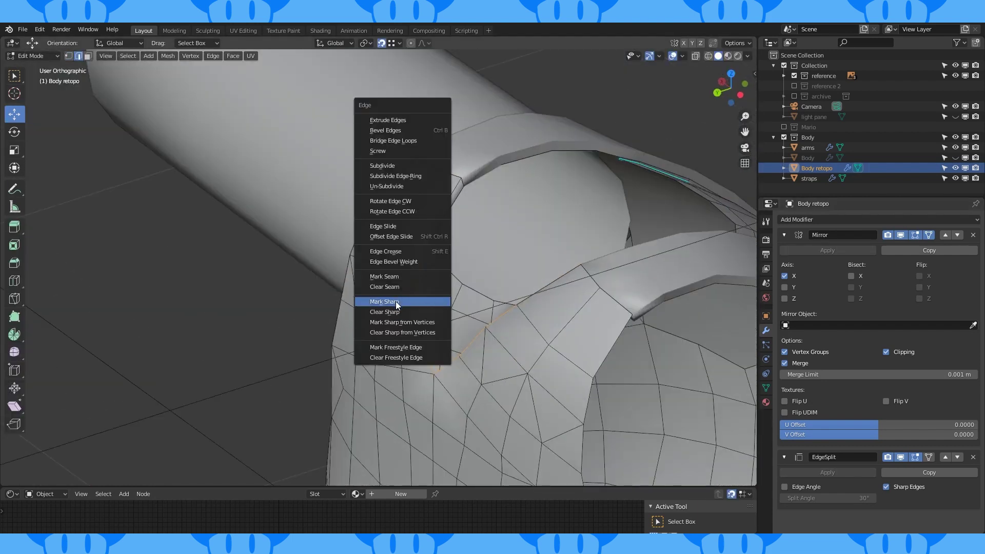
left_click(395, 300)
middle_click_drag(395, 300, 500, 275)
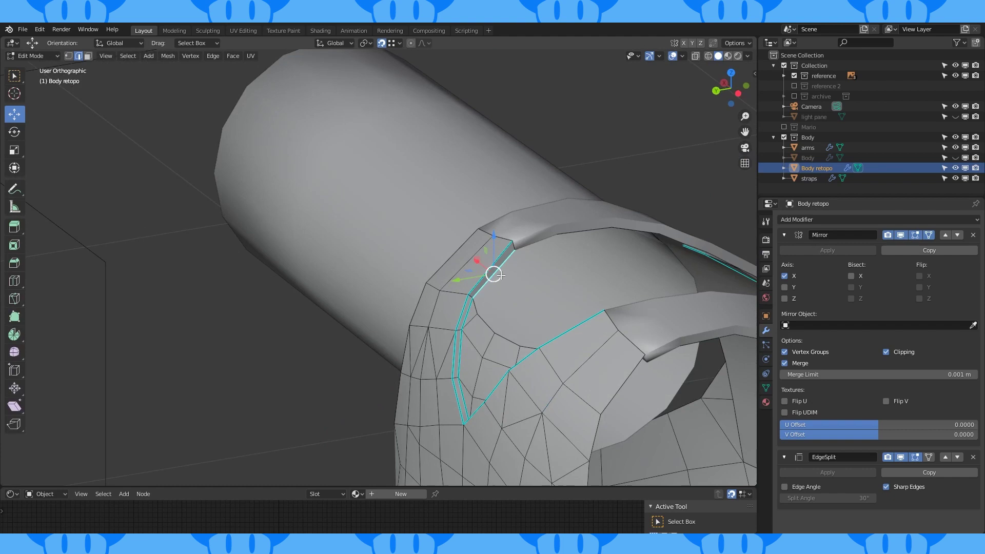
left_click(233, 56)
middle_click_drag(328, 169, 460, 231)
key("m")
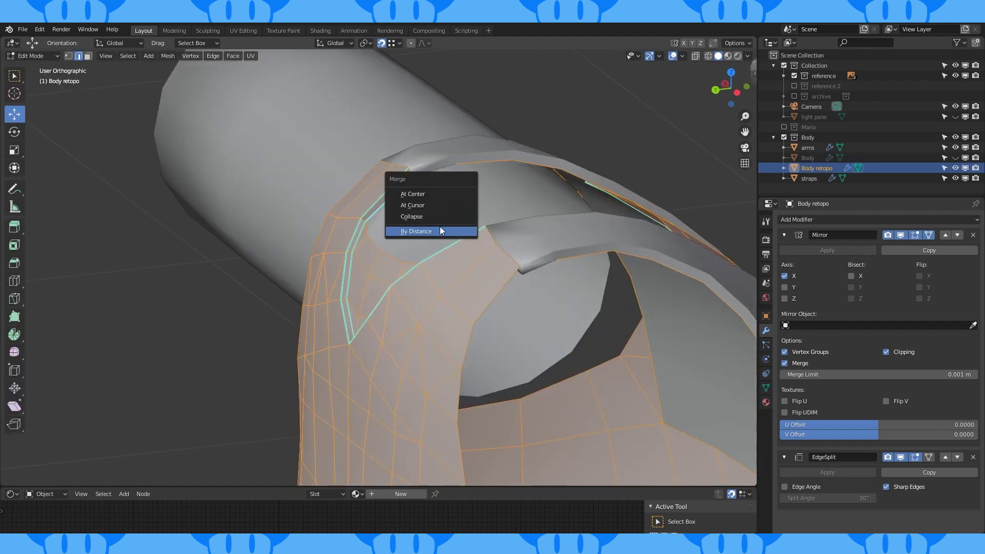
left_click(440, 230)
Switch to the front view and wireframe shading to work on the strap edges
scroll(451, 248, "down", 5)
key("KP_1")
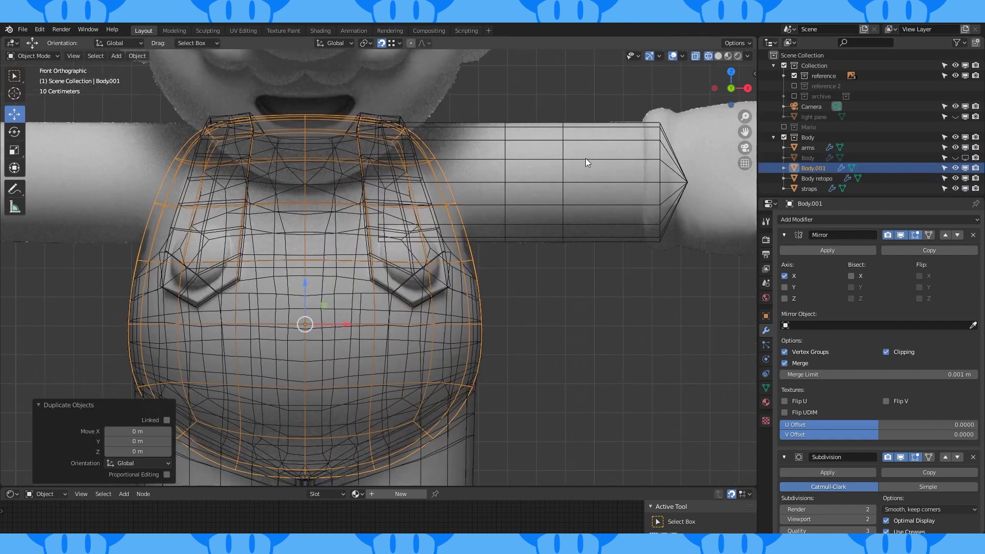
scroll(582, 205, "up", 4)
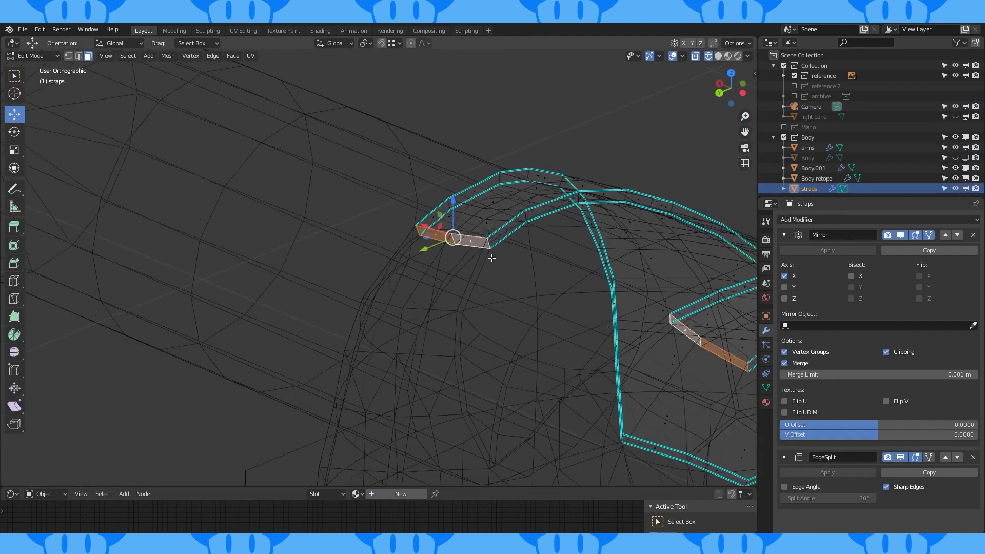
right_click(463, 257)
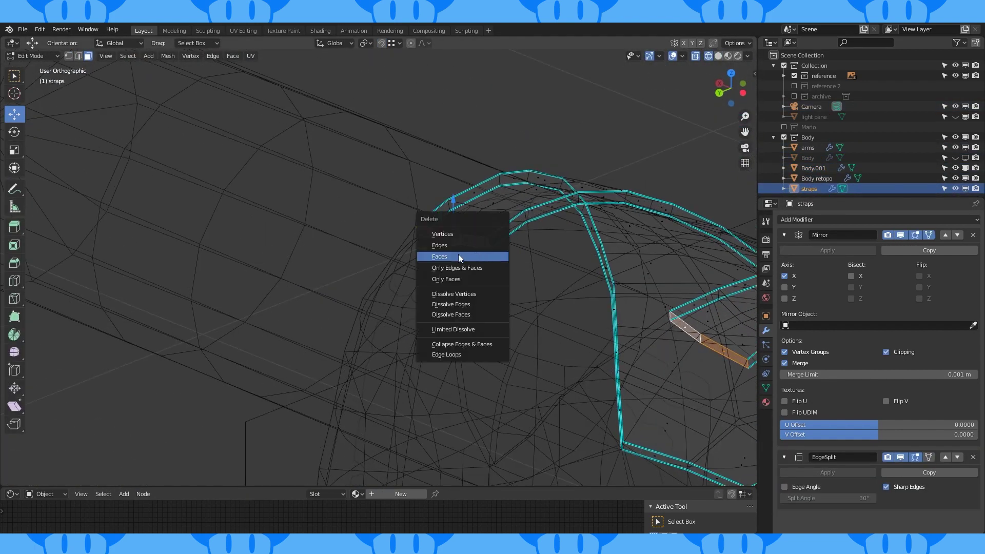
left_click(720, 55)
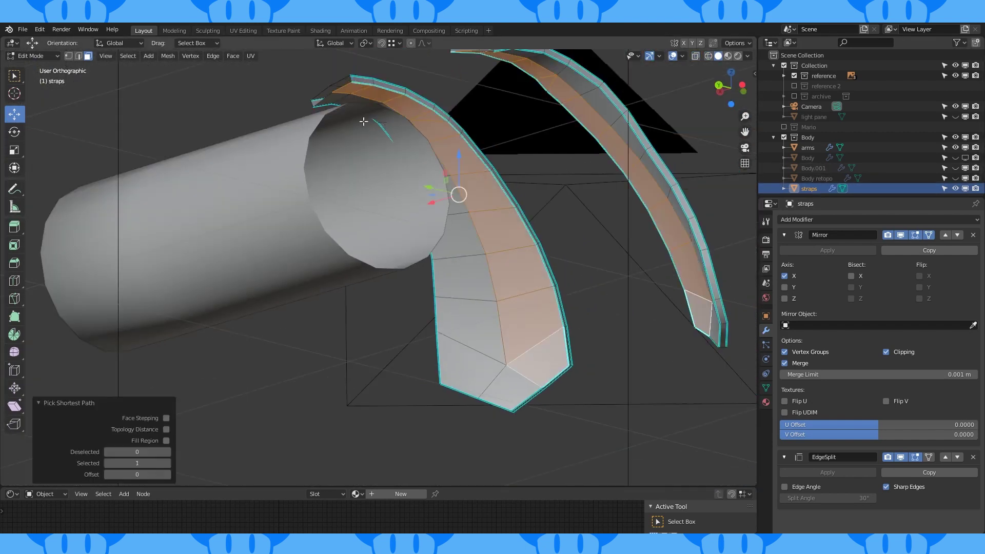
right_click(506, 392)
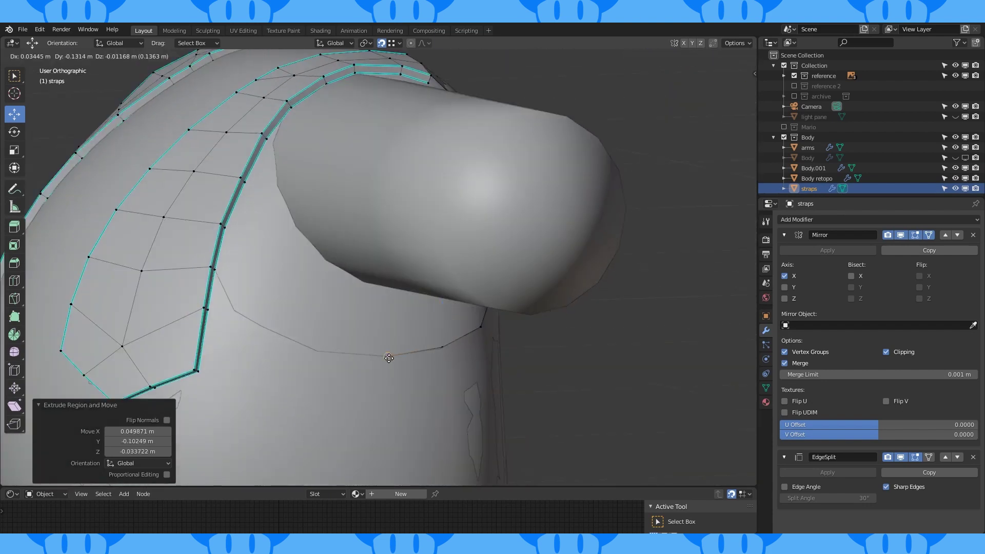
Extrude the strap edge with snapping so the rim wraps over the shoulder, back in solid shading
middle_click_drag(215, 270, 236, 289)
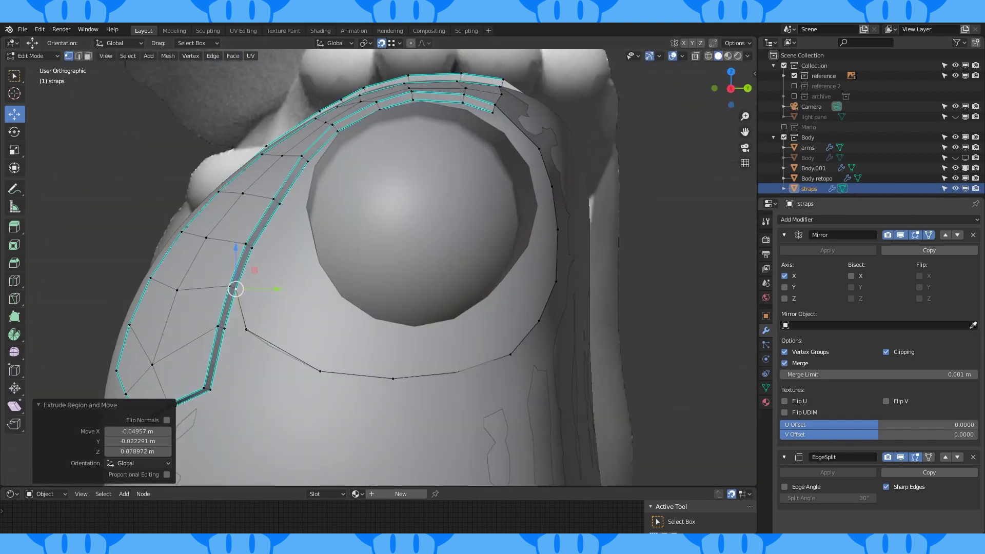
middle_click_drag(287, 267, 349, 256)
left_click(396, 45)
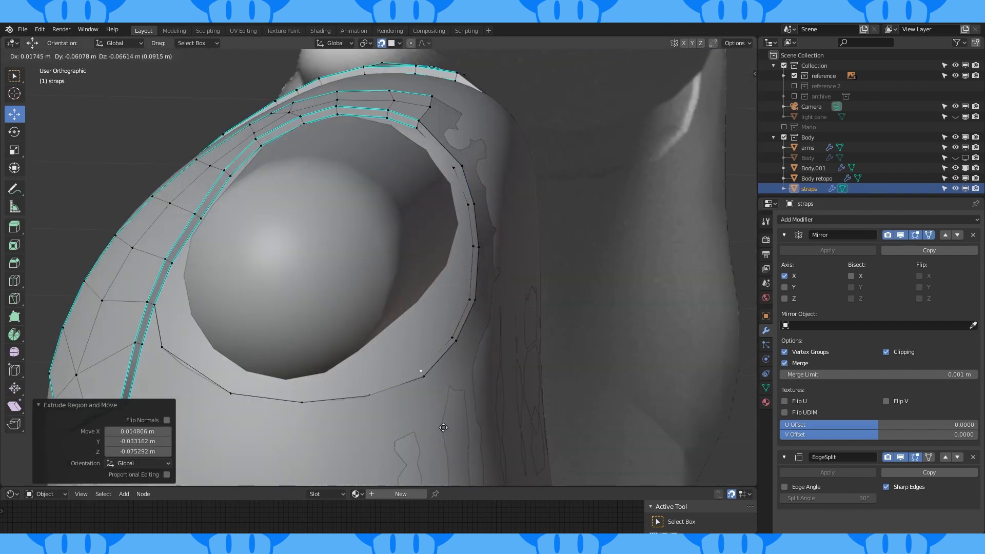
left_click(443, 427)
middle_click_drag(444, 427, 498, 342)
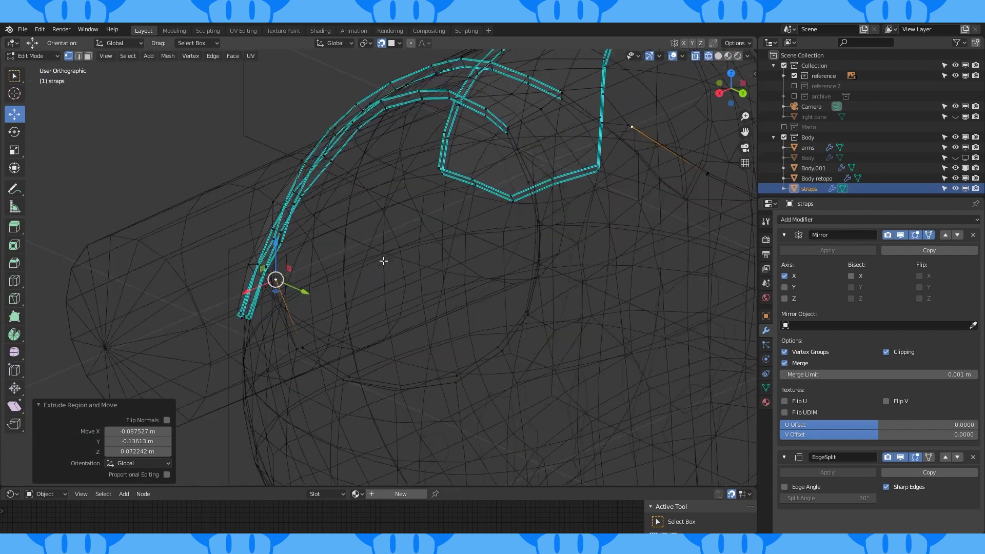
scroll(379, 266, "up", 3)
left_click(718, 56)
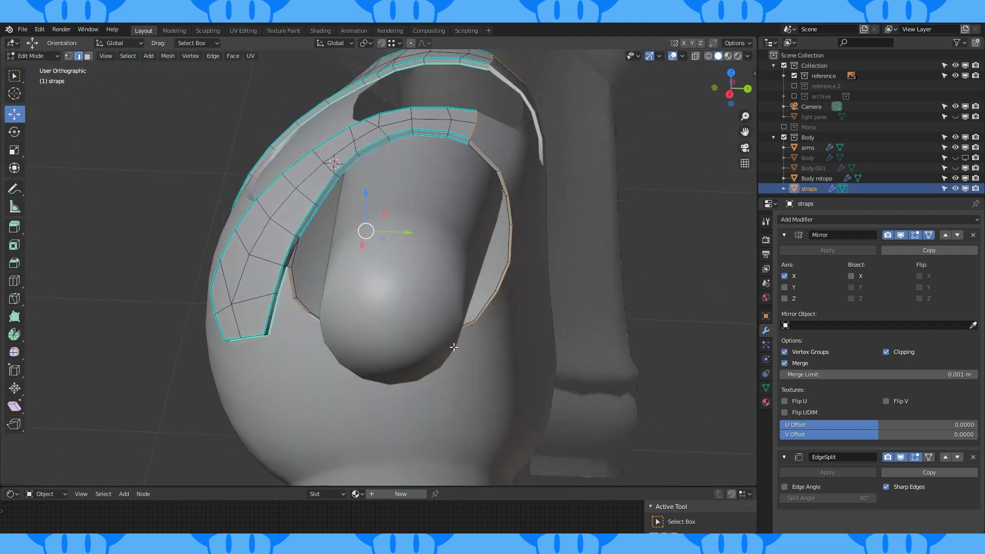
key("ctrl+e")
Apply edge operations to the selected strap edges
left_click(454, 348)
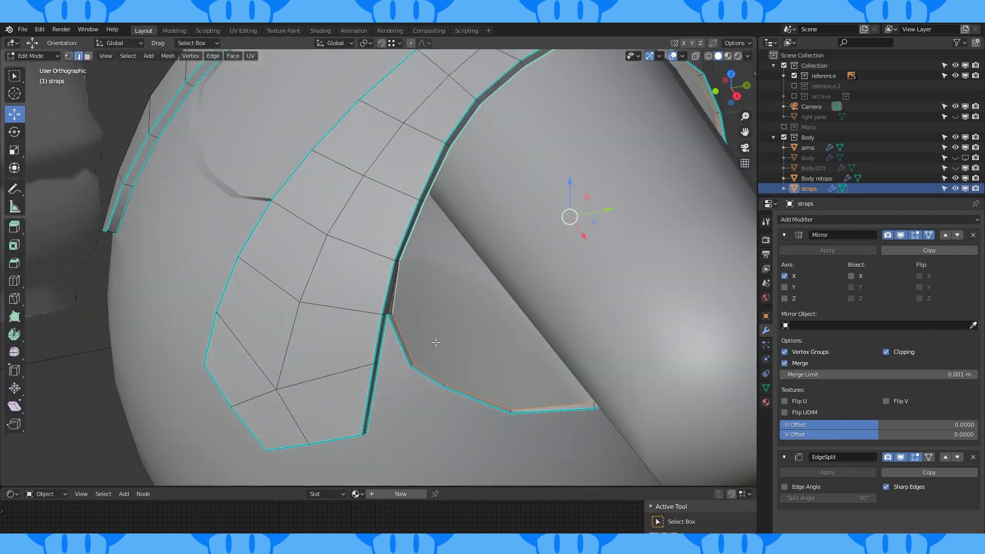
key("ctrl+e")
left_click(429, 333)
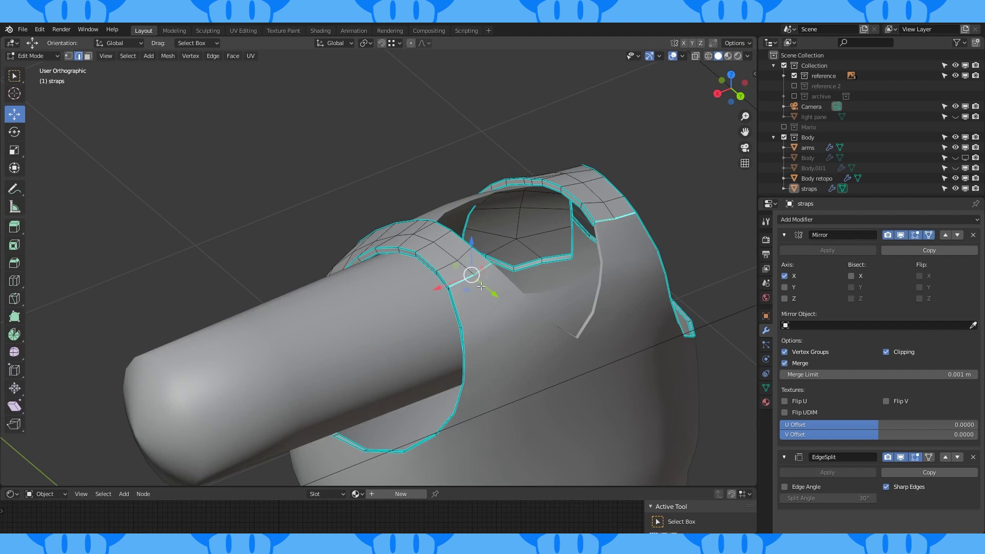
key("ctrl+e")
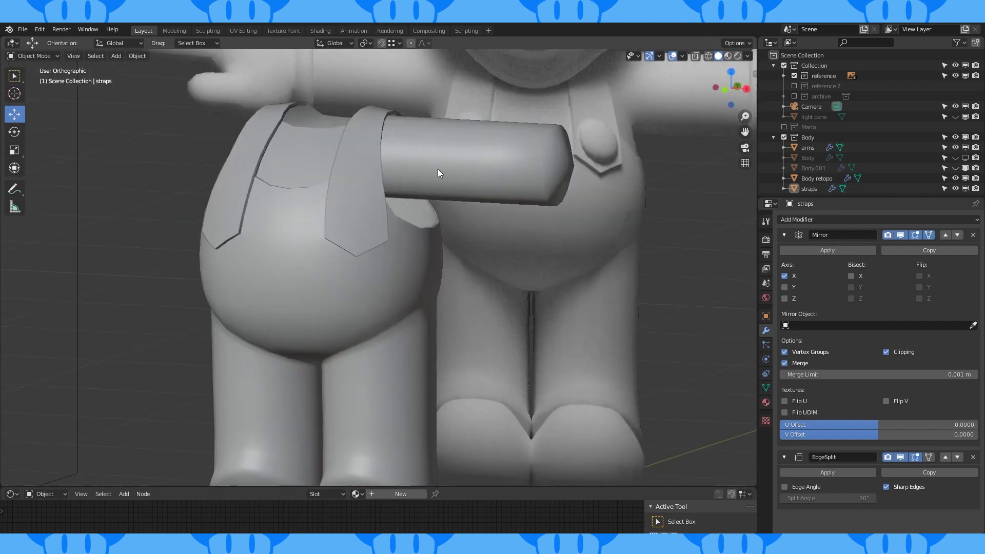
Join arms into straps with Ctrl+J, edit it from the front, and cut a loop across the arm
left_click(439, 171)
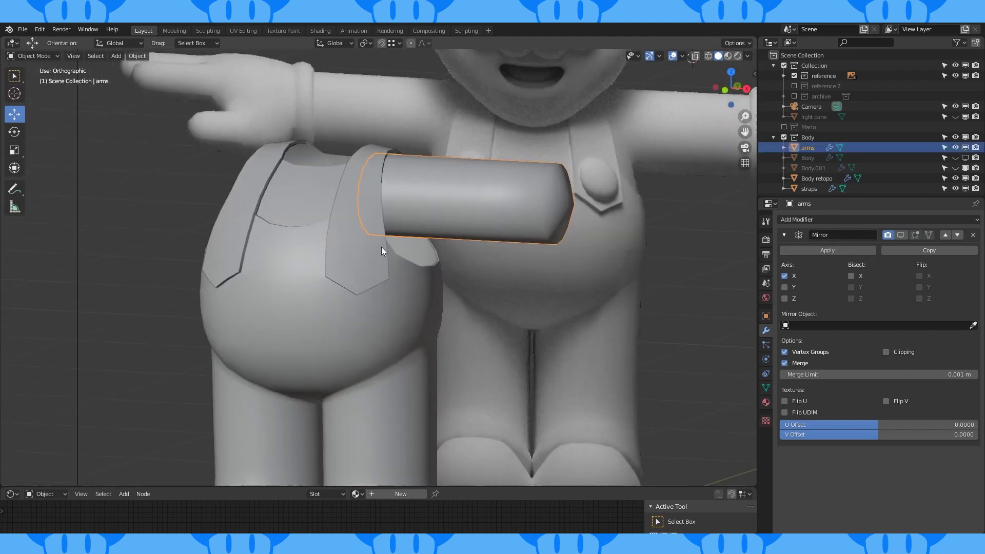
left_click(381, 247, "shift")
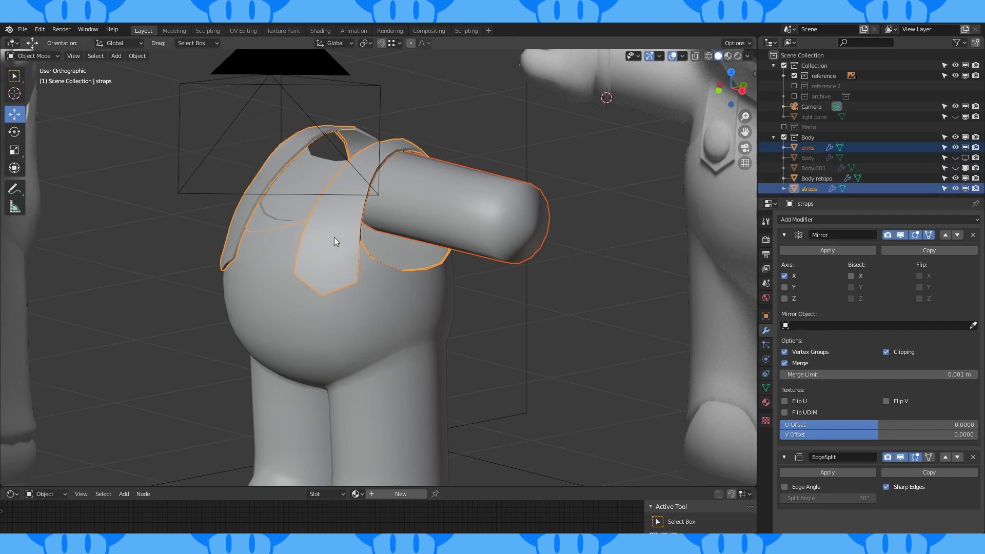
key("ctrl+j")
key("Tab")
key("KP_1")
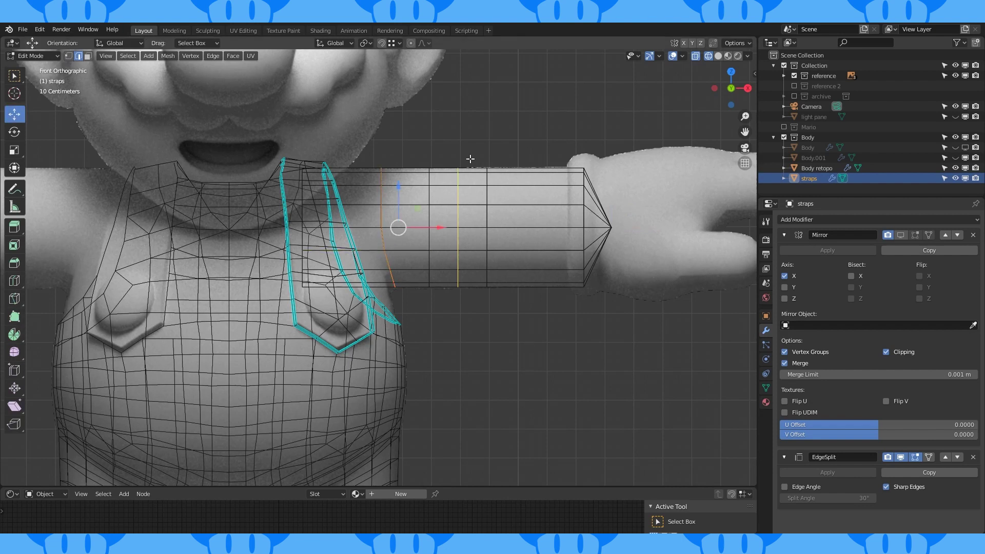
left_click(505, 163)
Delete a redundant edge loop from the arm cylinder
left_click(486, 181, "alt")
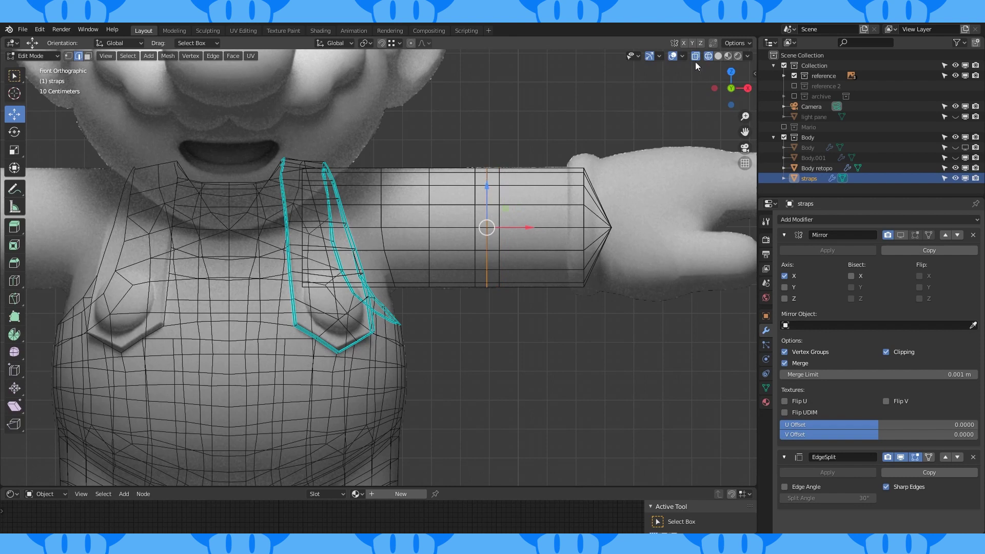
left_click(717, 56)
middle_click_drag(595, 241, 534, 249)
key("x")
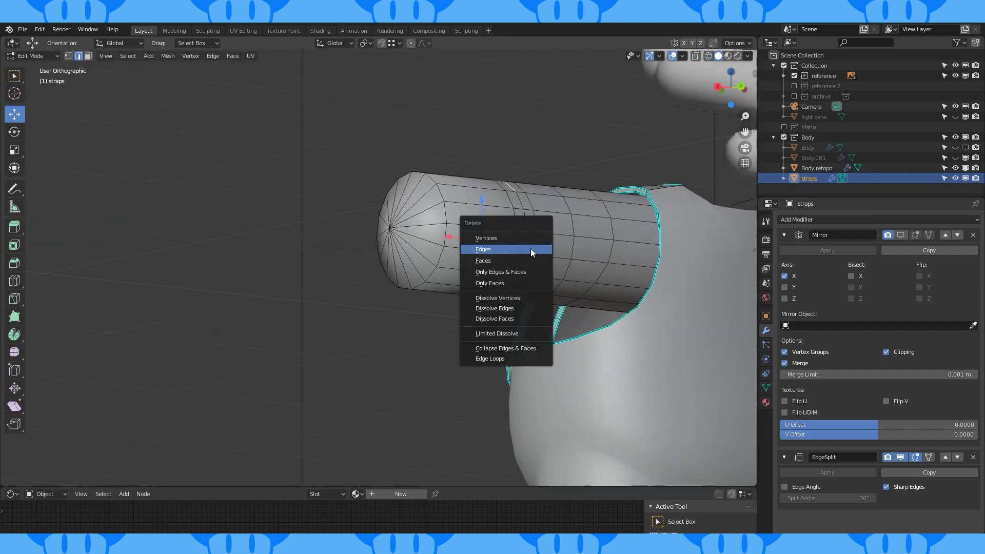
left_click(508, 358)
key("KP_1")
Add new loop cuts across the arm with Ctrl+R
key("ctrl+r")
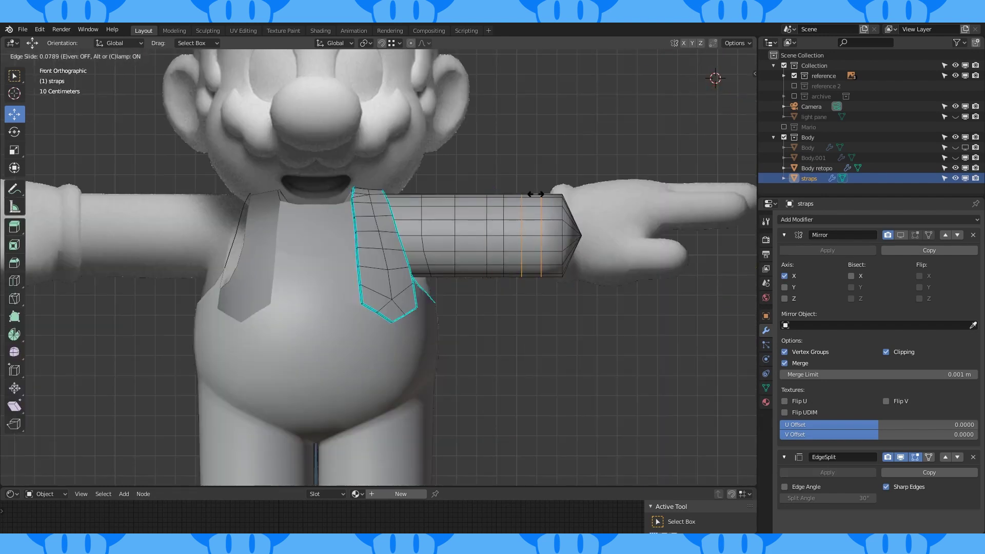
left_click(536, 194)
scroll(470, 189, "up", 2)
key("ctrl+r")
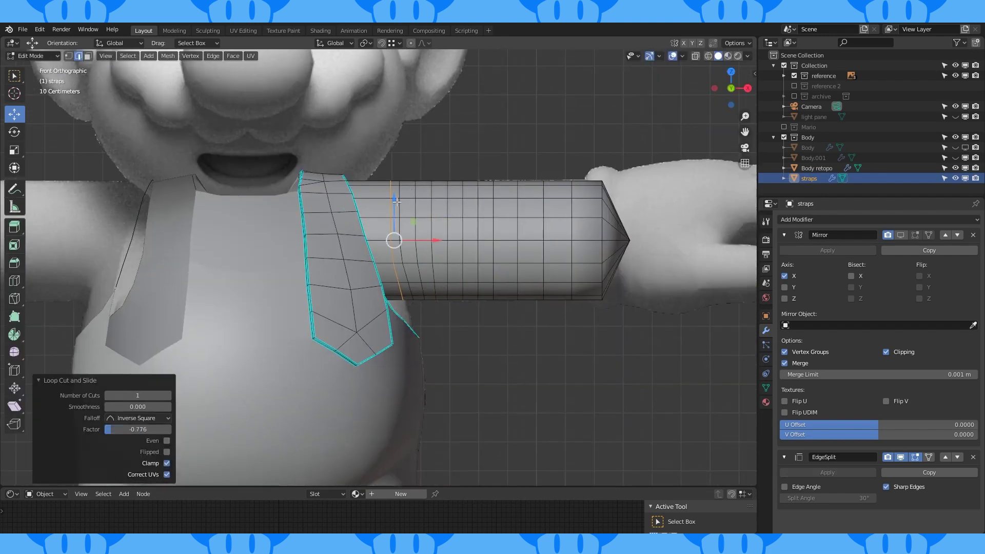
In X-ray, shift and stretch the strap loop with proportional editing so it hugs the shoulder
key("alt+z")
scroll(448, 240, "up", 2)
left_click_drag(428, 196, 437, 196)
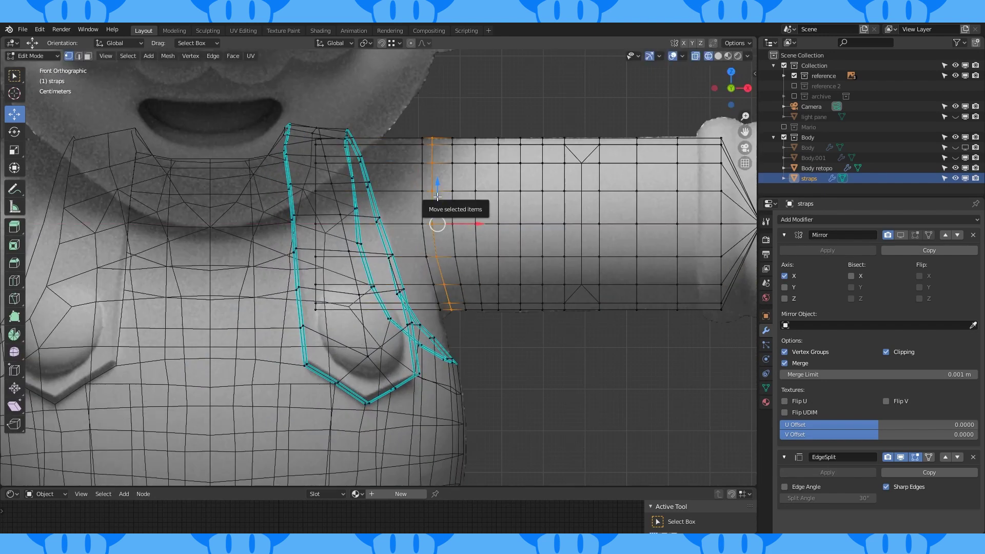
left_click(491, 270)
key("Tab")
key("Tab")
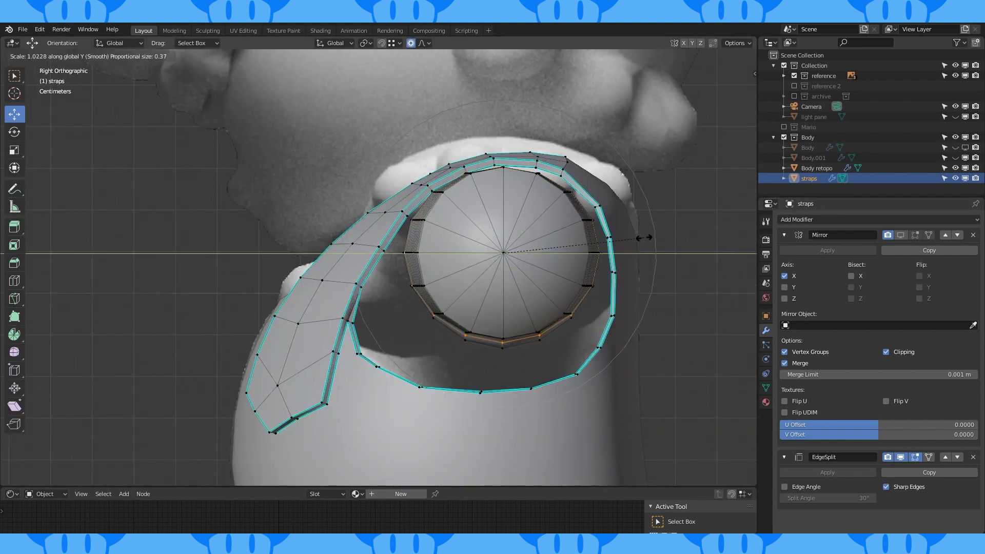
key("Return")
middle_click_drag(359, 272, 410, 272)
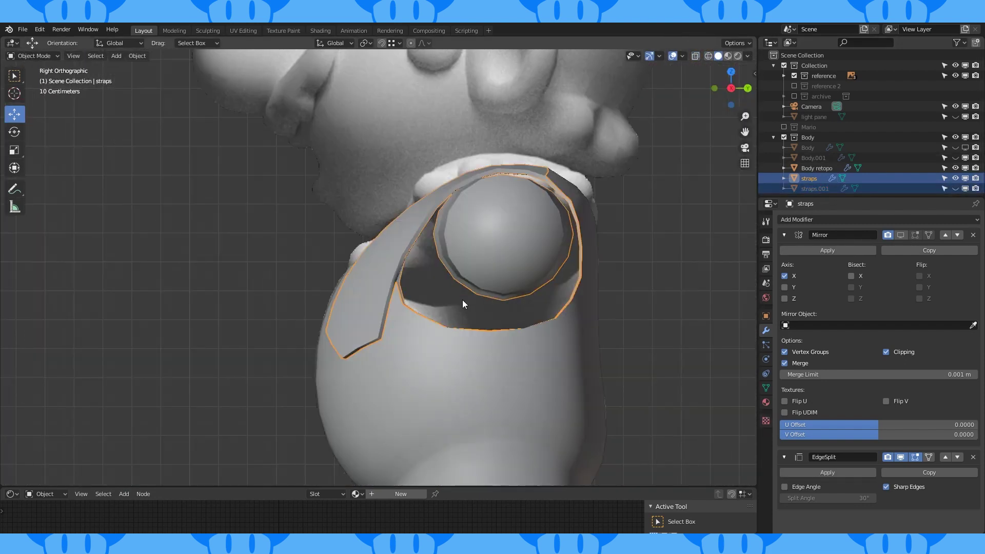
middle_click_drag(463, 300, 512, 284)
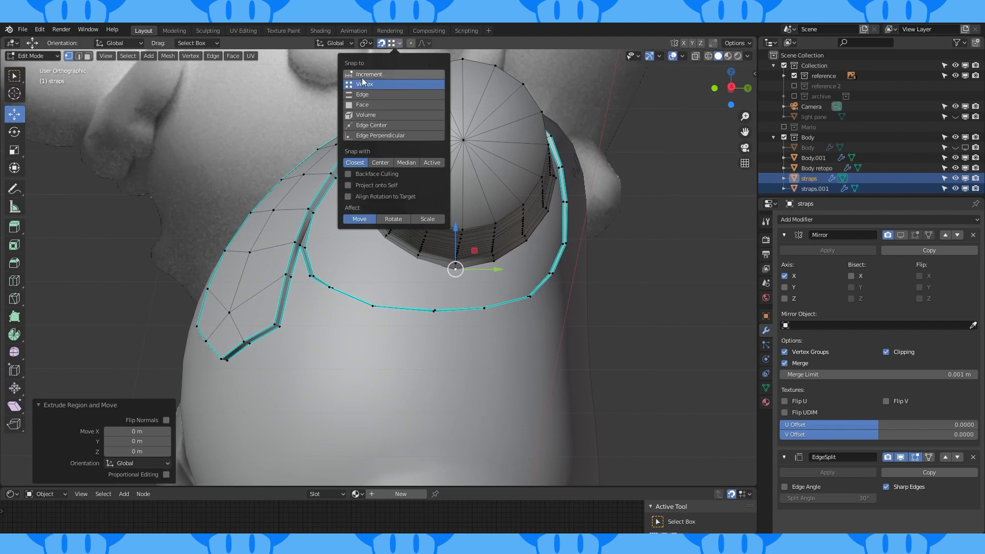
Extrude the strap's edge outward and place it, cancelling the follow-up moves
middle_click_drag(483, 274, 467, 231)
key("g")
left_click(419, 261)
key("g")
right_click(565, 205)
right_click(393, 237)
middle_click_drag(393, 238, 281, 318)
Shift the strap loop vertically and along X, checking it from the front view
key("g")
left_click(395, 195)
key("g")
key("x")
left_click(441, 232)
key("Tab")
key("Tab")
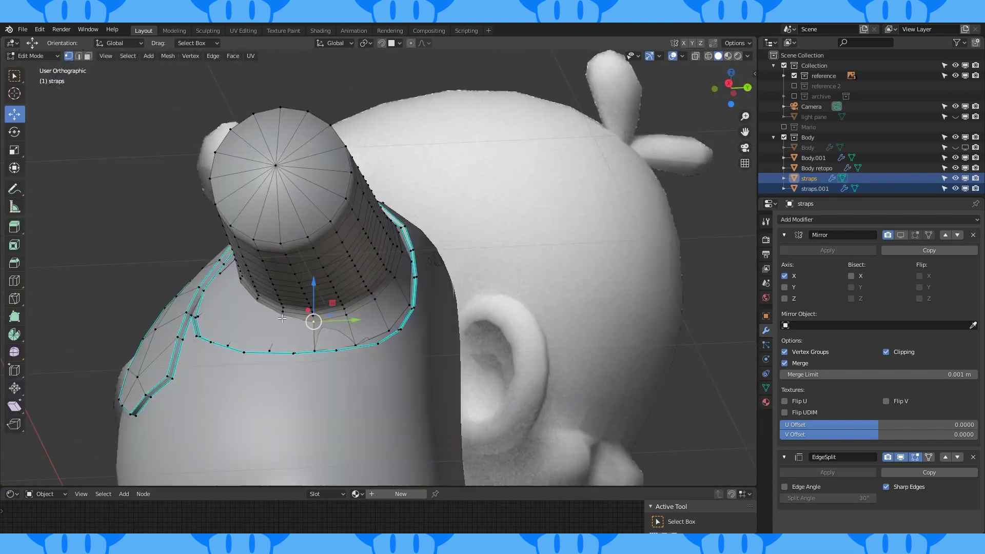
middle_click_drag(359, 256, 366, 254)
key("Tab")
key("KP_1")
scroll(448, 259, "up", 6)
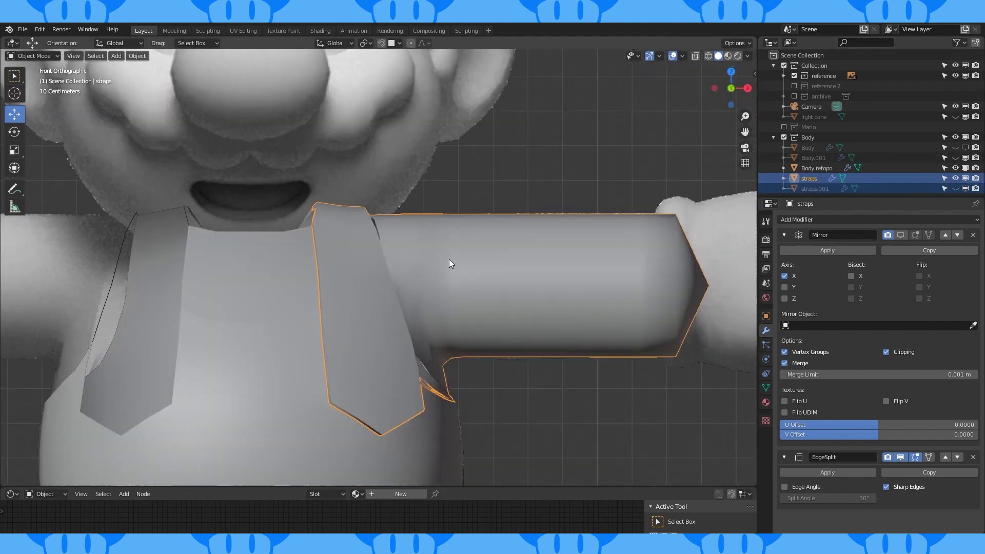
key("Tab")
middle_click_drag(428, 211, 359, 277)
key("KP_1")
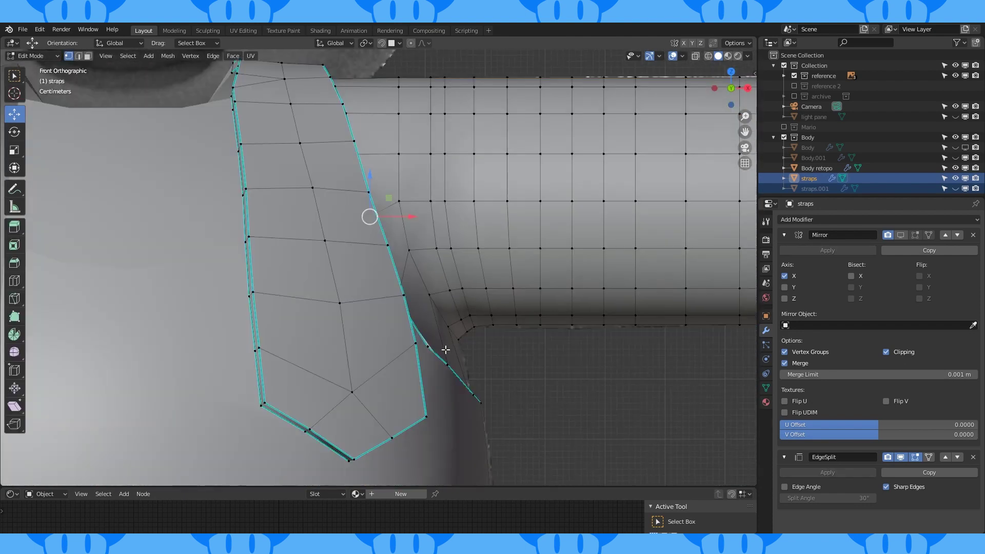
Nudge a single strap vertex with proportional editing
left_click(469, 366)
key("o")
middle_click_drag(516, 354, 529, 256, "shift")
key("KP_7")
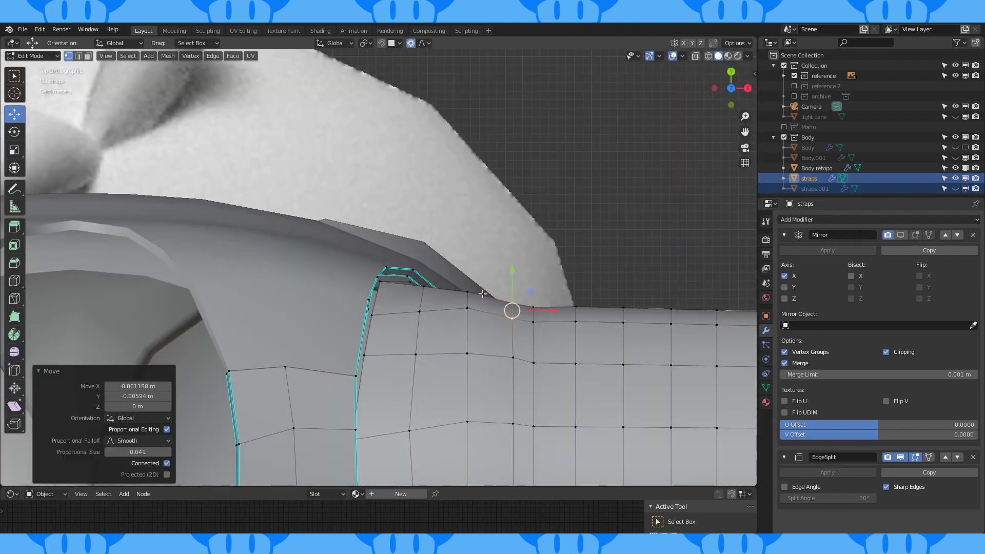
middle_click_drag(482, 294, 359, 231)
left_click(390, 218)
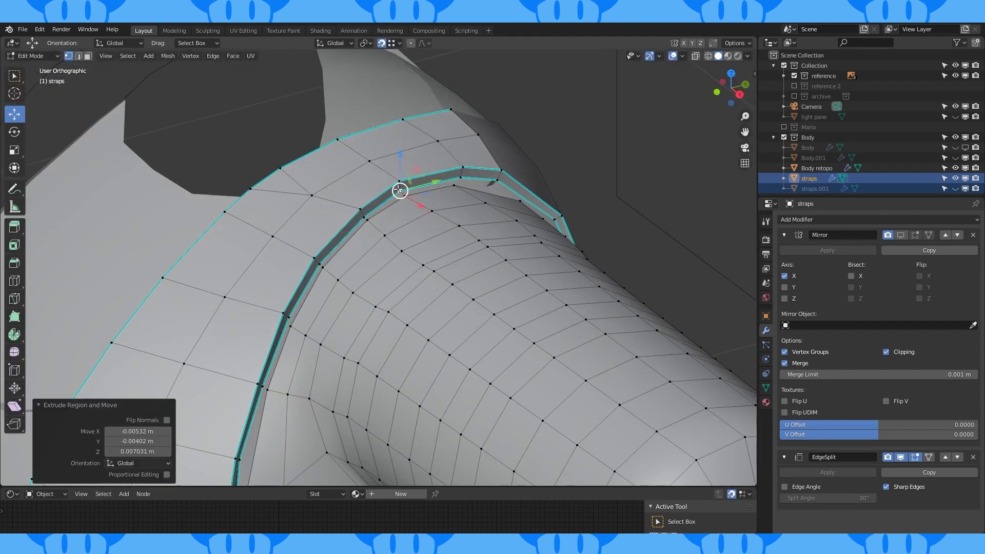
Extrude the strap rim in place and pull its vertices inward
middle_click_drag(399, 190, 362, 285)
key("e")
key("Escape")
scroll(387, 249, "up", 4)
key("g")
left_click(406, 257)
scroll(433, 286, "down", 5)
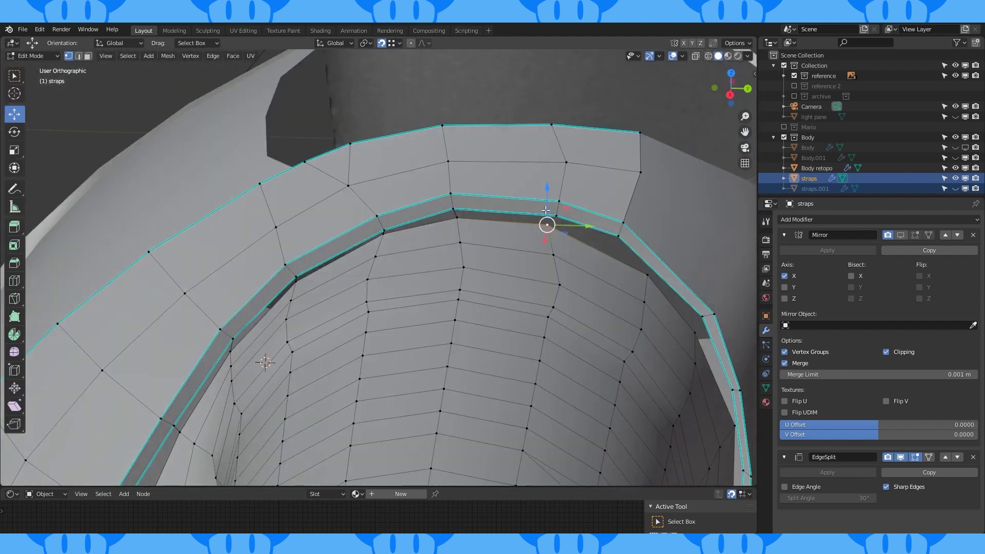
Orbit around the strap loop to inspect the arm opening from several angles
middle_click_drag(545, 210, 488, 201)
middle_click_drag(449, 149, 477, 192)
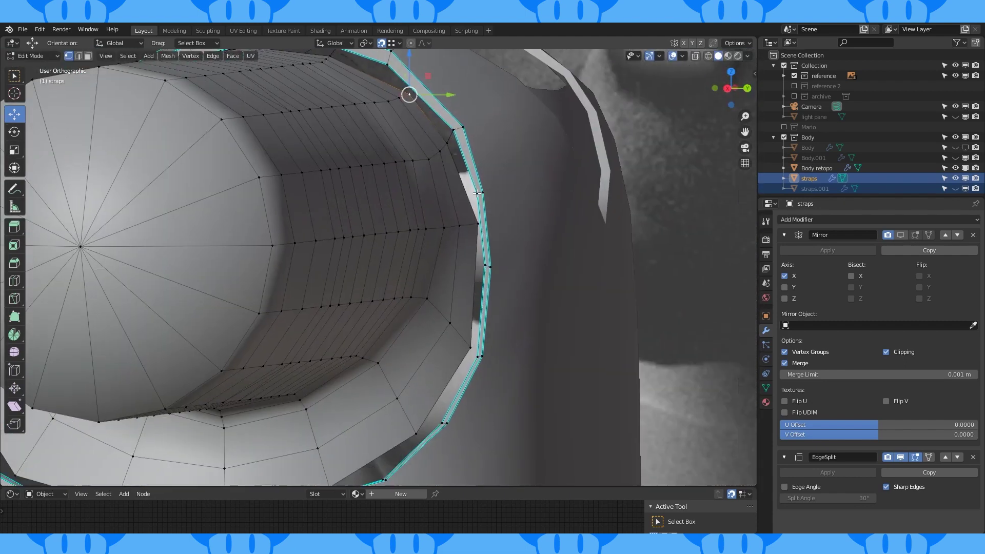
middle_click_drag(451, 136, 396, 178)
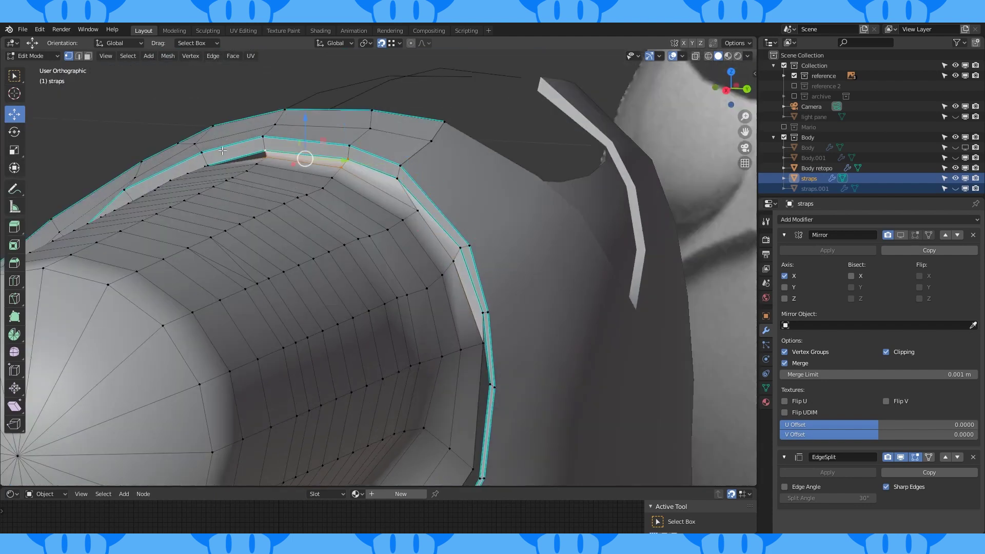
middle_click_drag(222, 151, 504, 194)
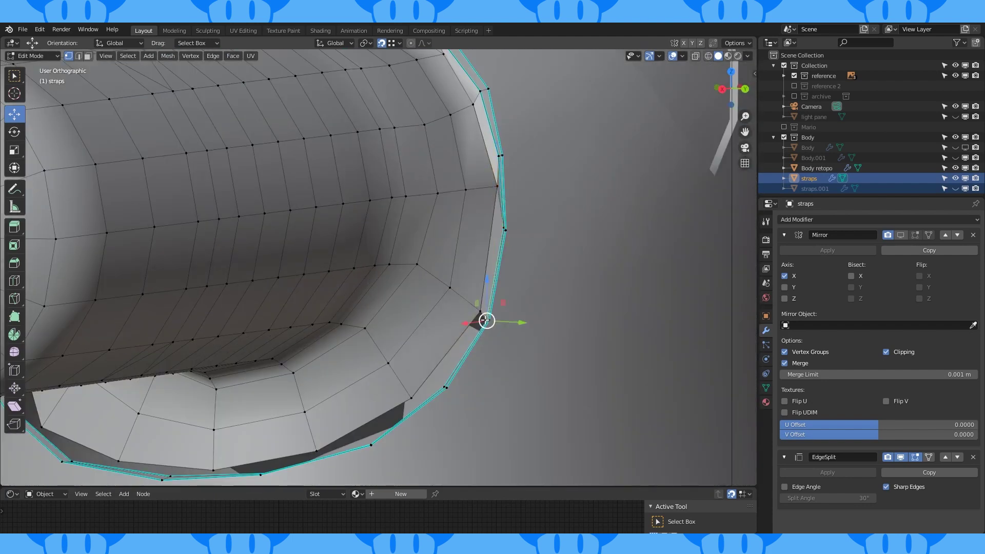
middle_click_drag(485, 320, 293, 333)
middle_click_drag(180, 303, 331, 290)
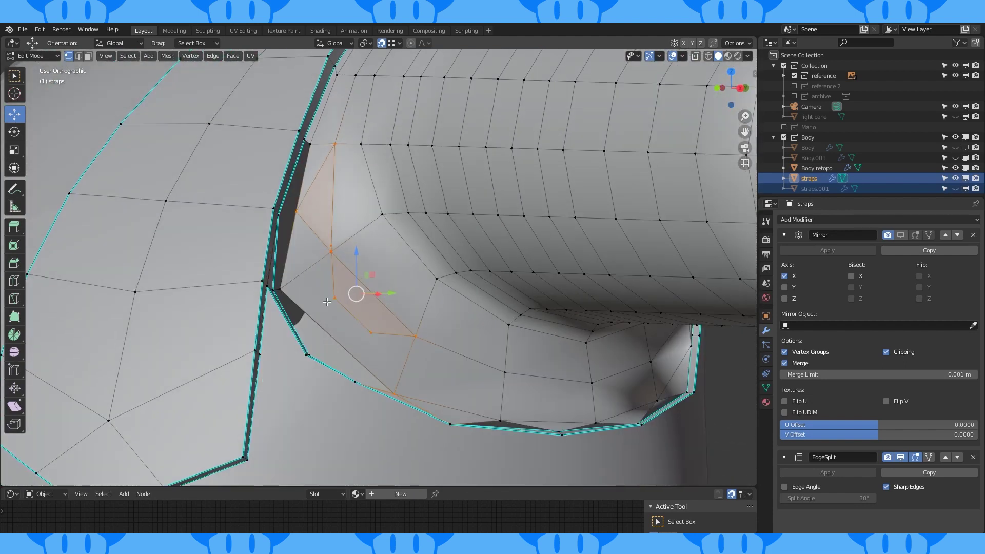
middle_click_drag(368, 341, 371, 342)
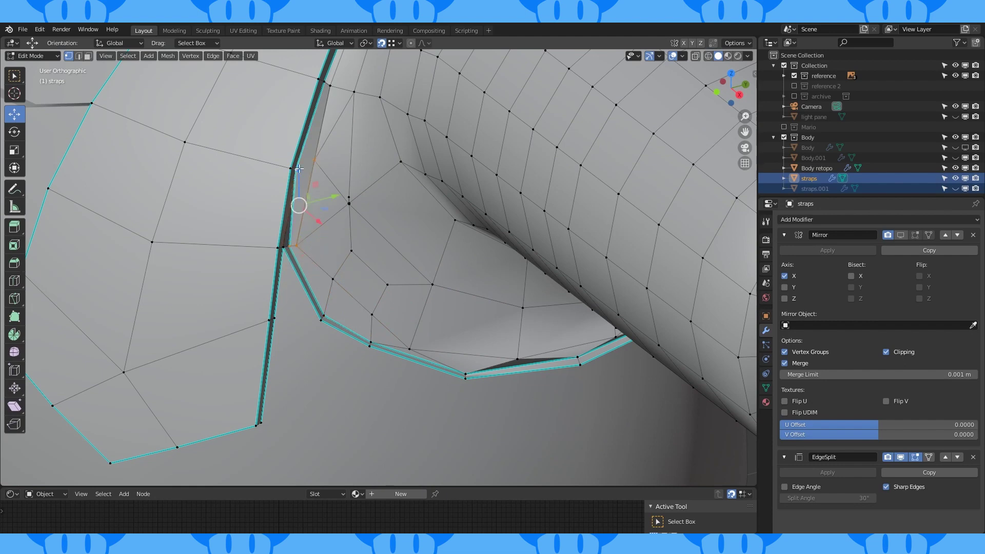
middle_click_drag(299, 168, 307, 153)
scroll(352, 253, "up", 5)
scroll(392, 294, "down", 10)
Merge the strap's overlapping vertices by distance, then deselect everything
key("a")
key("m")
left_click(448, 348)
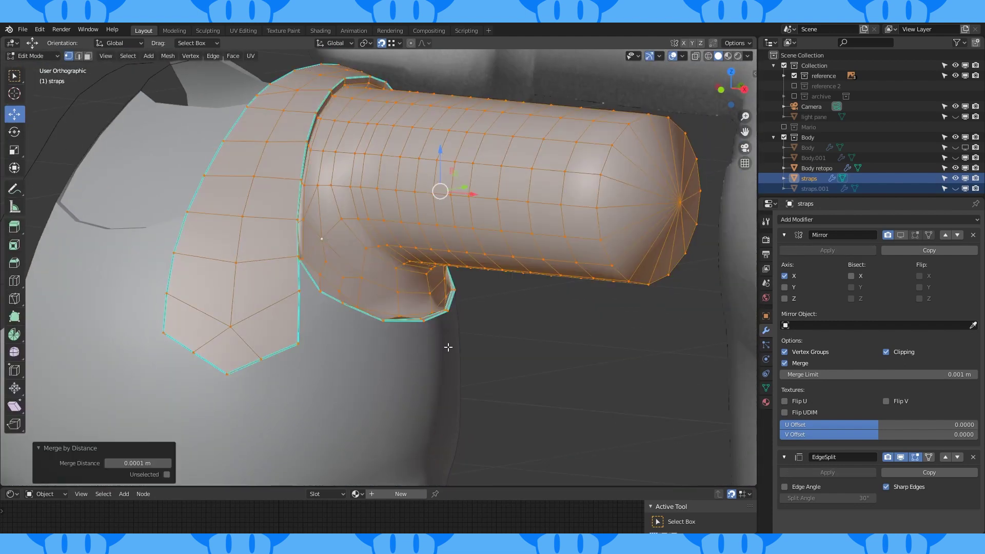
scroll(447, 347, "up", 5)
key("alt+a")
middle_click_drag(448, 347, 430, 267)
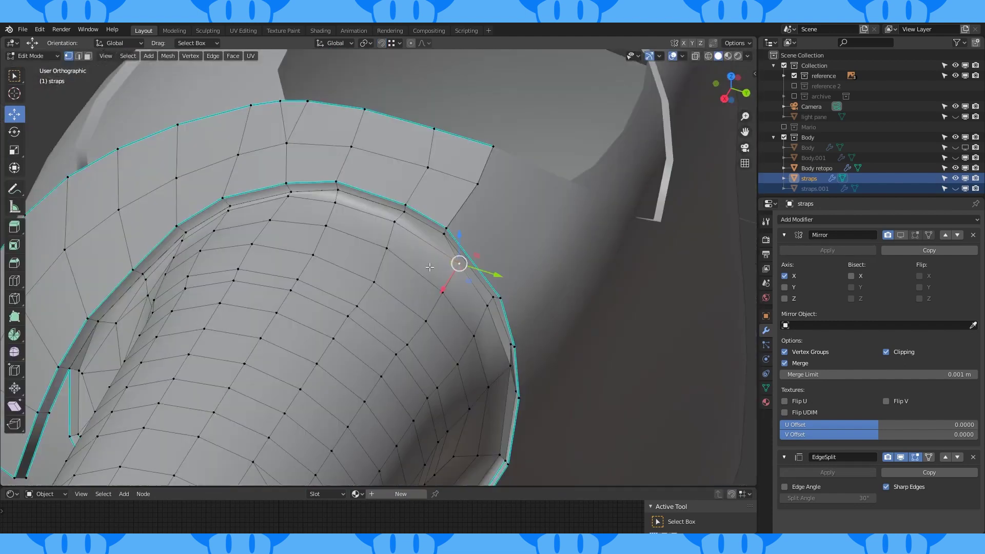
Move a strap vertex along X, confirm a knife cut, and adjust another vertex
key("g")
key("x")
left_click(483, 260)
left_click(461, 213)
middle_click_drag(461, 213, 517, 311)
key("Tab")
key("Tab")
key("Return")
key("g")
left_click(510, 194)
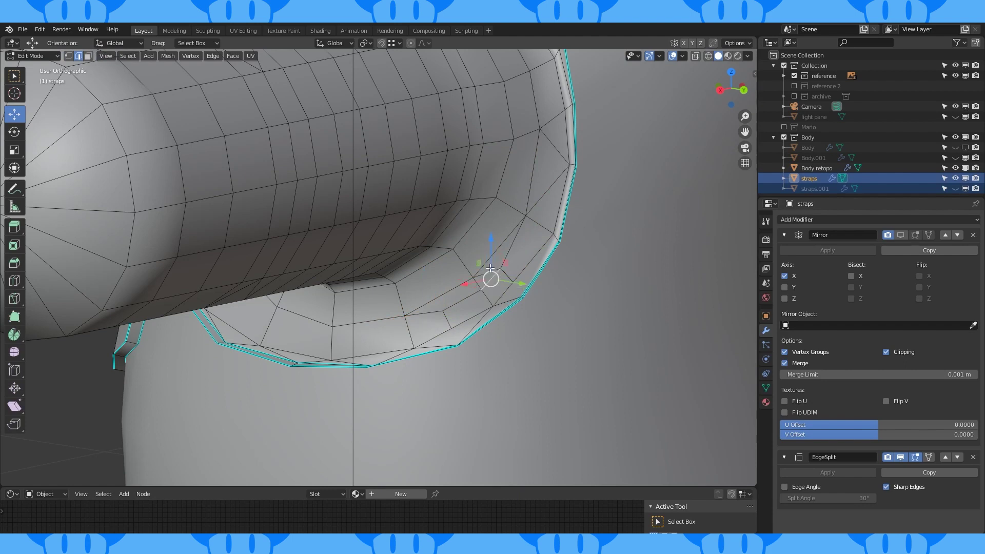
Slide a strap vertex along its edge in vertex selection mode
key("1")
middle_click_drag(491, 267, 468, 253)
key("x")
left_click(460, 324)
key("1")
key("shift+v")
Move the strap corner vertex along X so it sits on the body
left_click(357, 280)
key("ctrl+Tab")
left_click(307, 297)
key("1")
key("g")
key("x")
left_click(430, 290)
Check the strap outside Edit Mode, select the whole strap mesh, and pick straps.001
key("Tab")
key("Tab")
key("Tab")
key("Tab")
key("Tab")
key("Tab")
key("Tab")
key("alt+a")
key("Tab")
key("Tab")
key("Tab")
key("a")
left_click(938, 189)
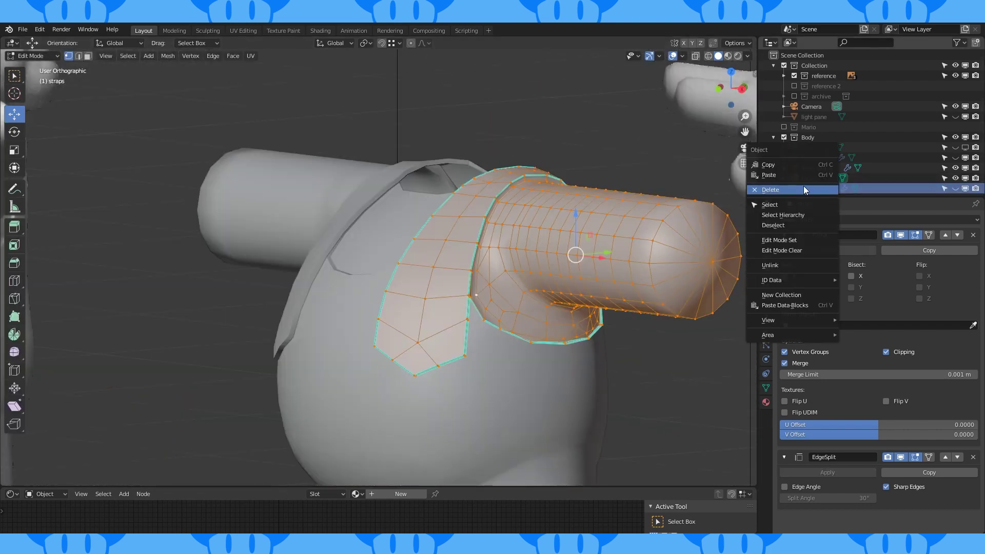
Delete the straps.001 copy and join the strap into Body retopo
left_click(803, 190)
key("Tab")
middle_click_drag(558, 303, 485, 298)
key("ctrl+j")
key("Tab")
key("a")
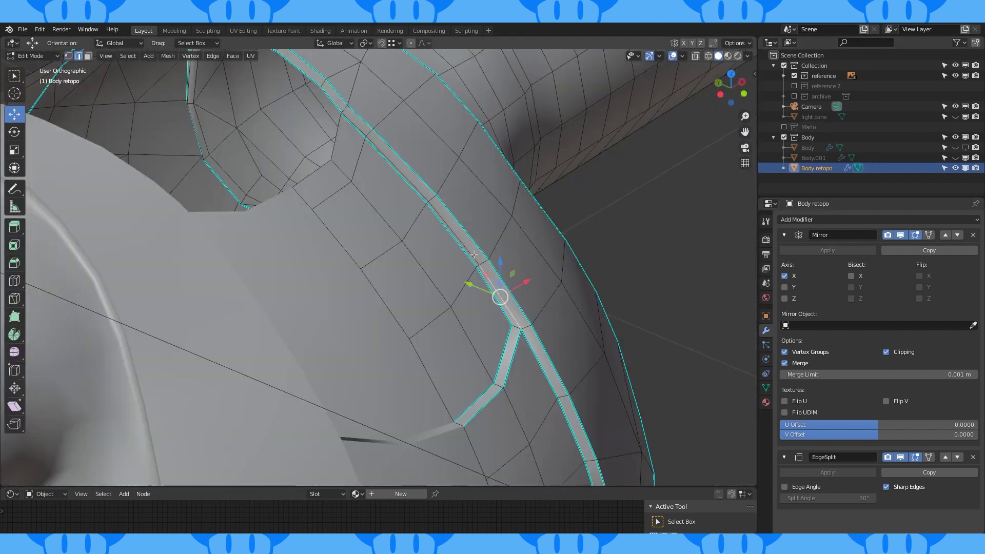
Dissolve the strap's middle edge loop on the combined mesh
middle_click_drag(473, 255, 494, 235)
scroll(506, 228, "up", 3)
key("x")
left_click(507, 228)
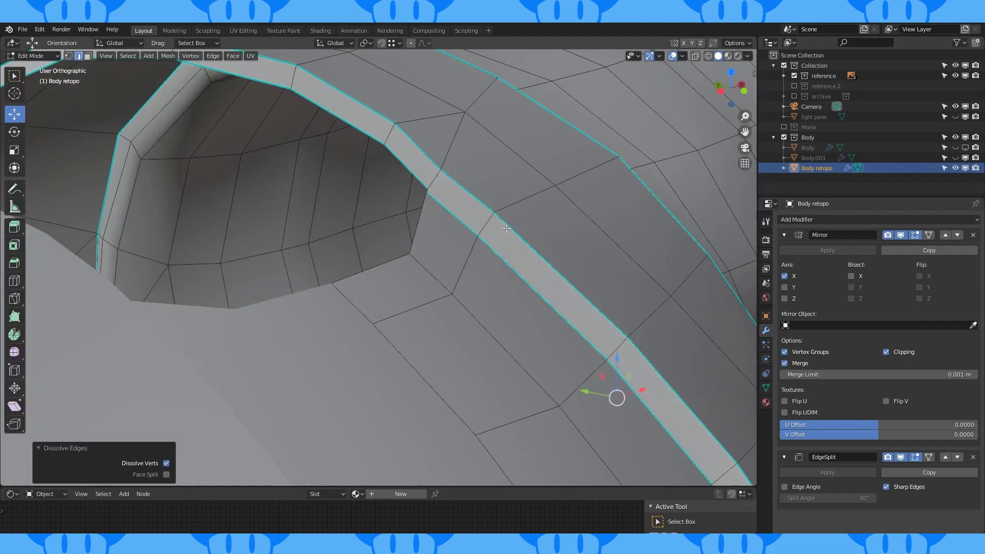
key("1")
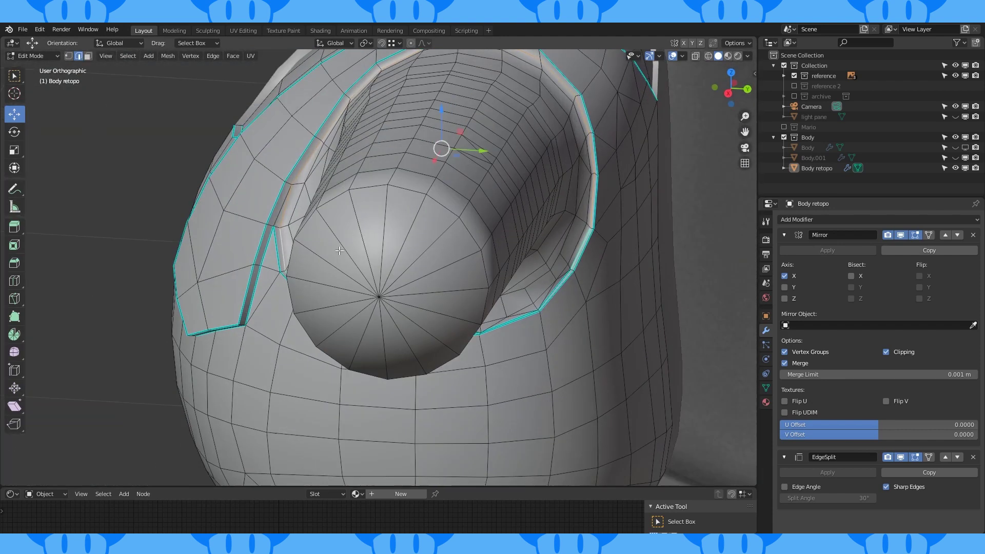
key("ctrl+e")
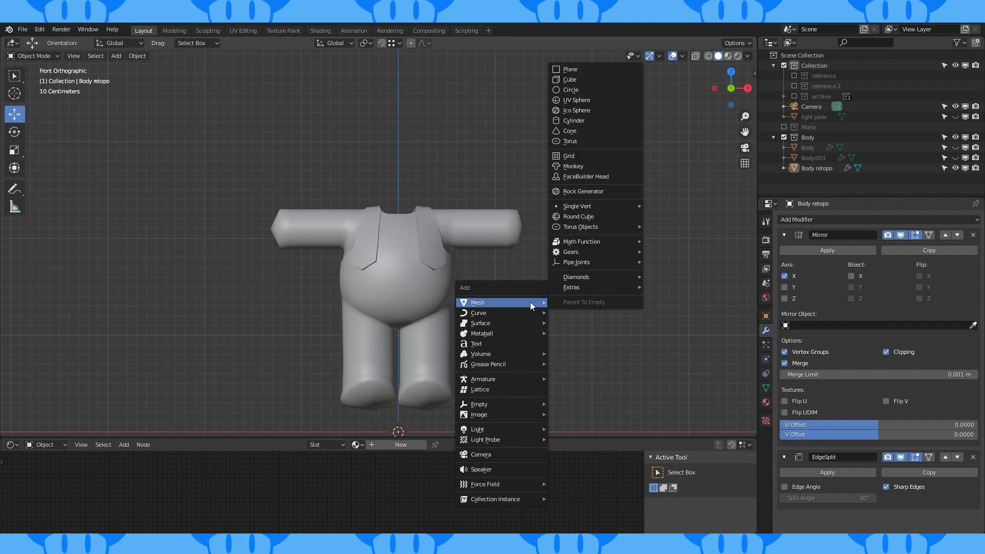
Add a circle mesh and view it from the side
left_click(569, 89)
left_click(129, 323)
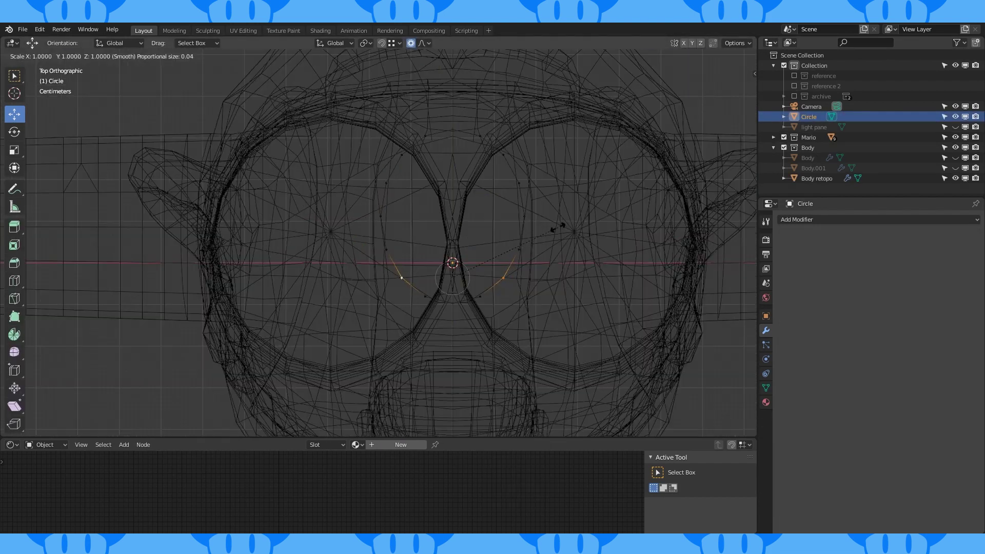
key("KP_3")
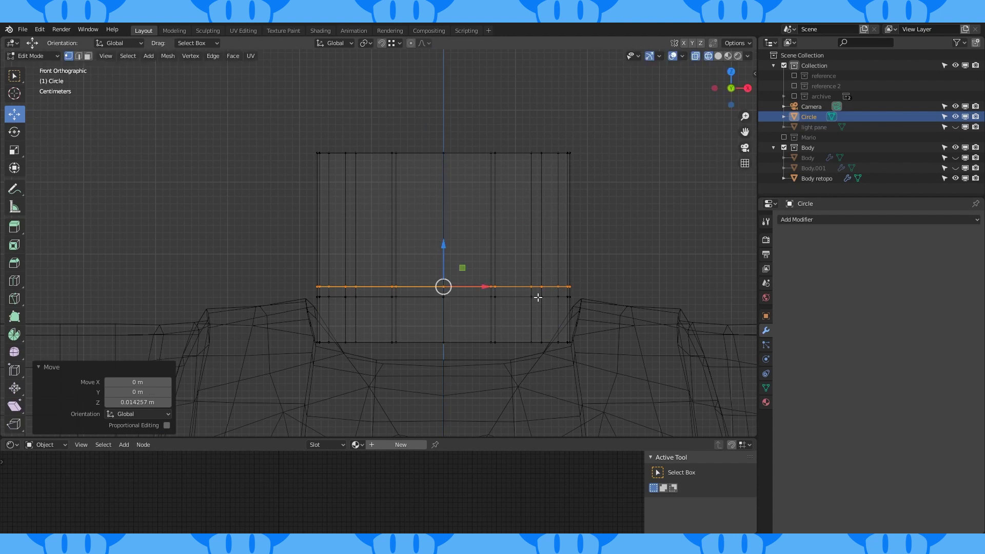
Dissolve an edge loop, rotate and move ring sections, and flat-shade the collar
key("x")
left_click(525, 375)
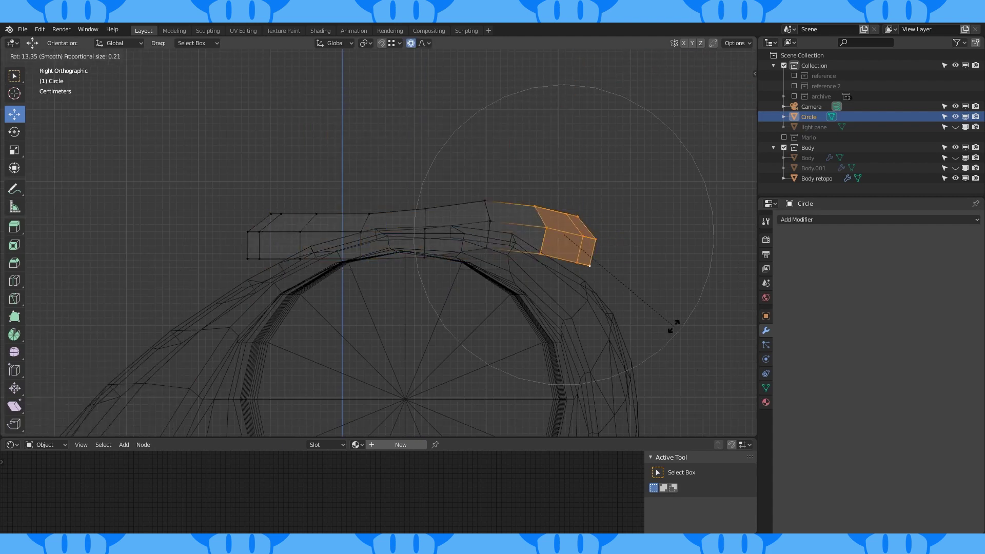
left_click(672, 327)
key("g")
scroll(662, 315, "down", 1)
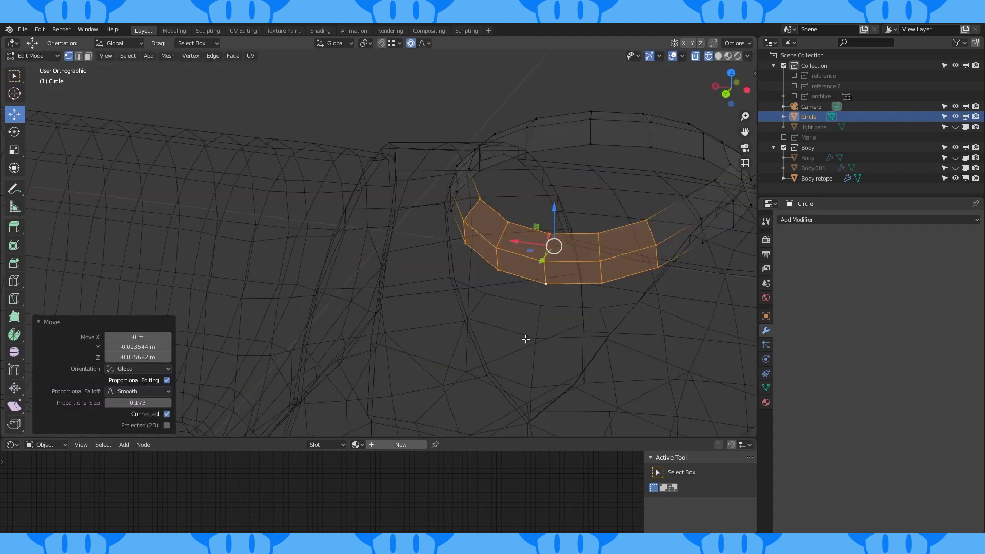
middle_click_drag(525, 341, 648, 334)
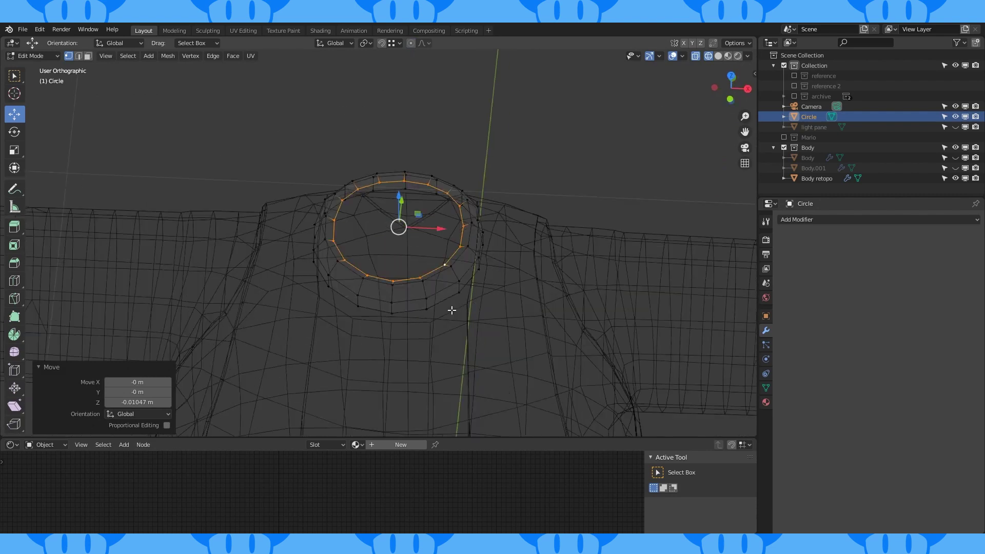
middle_click_drag(450, 308, 475, 262)
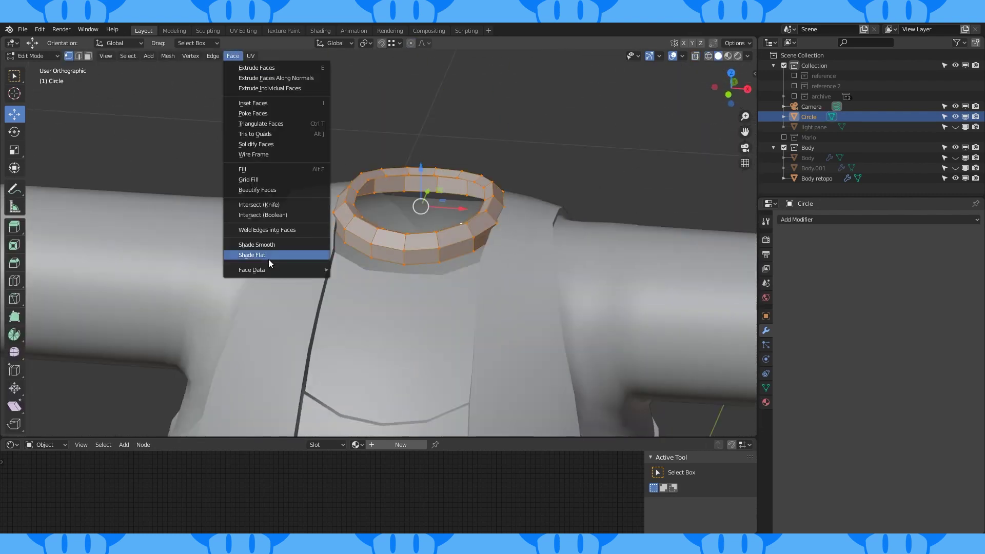
left_click(268, 257)
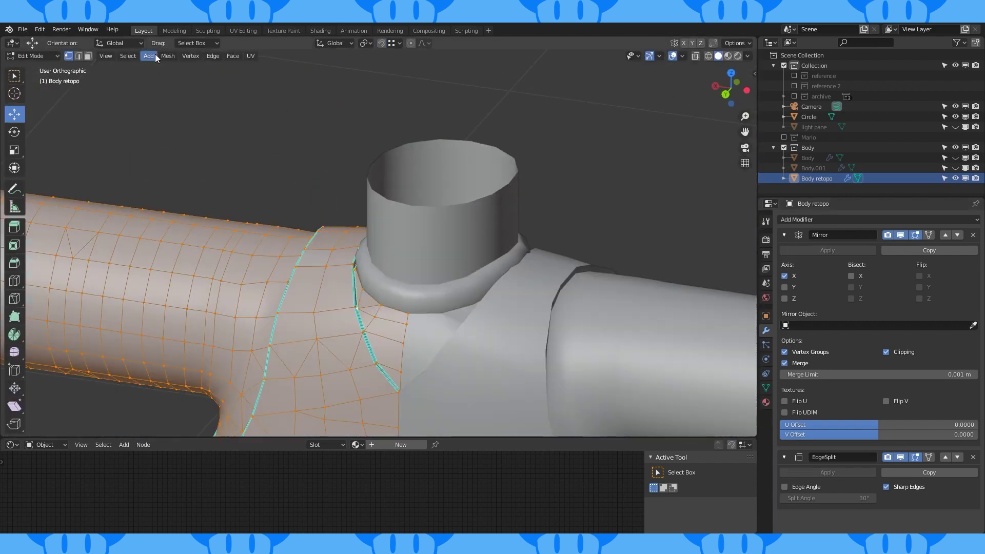
Extrude the collar into a tube named Neck and delete the old body copies
left_click(233, 56)
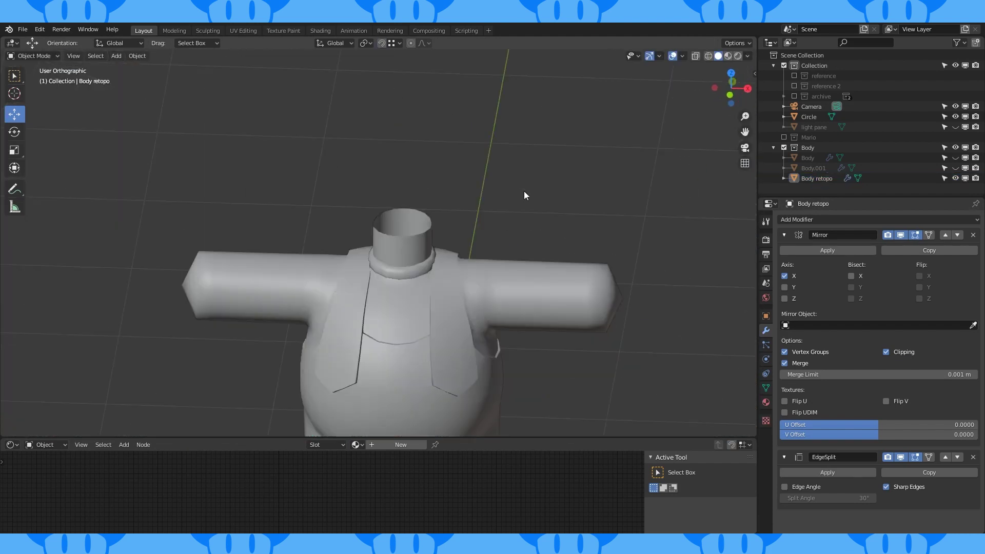
left_click(825, 116)
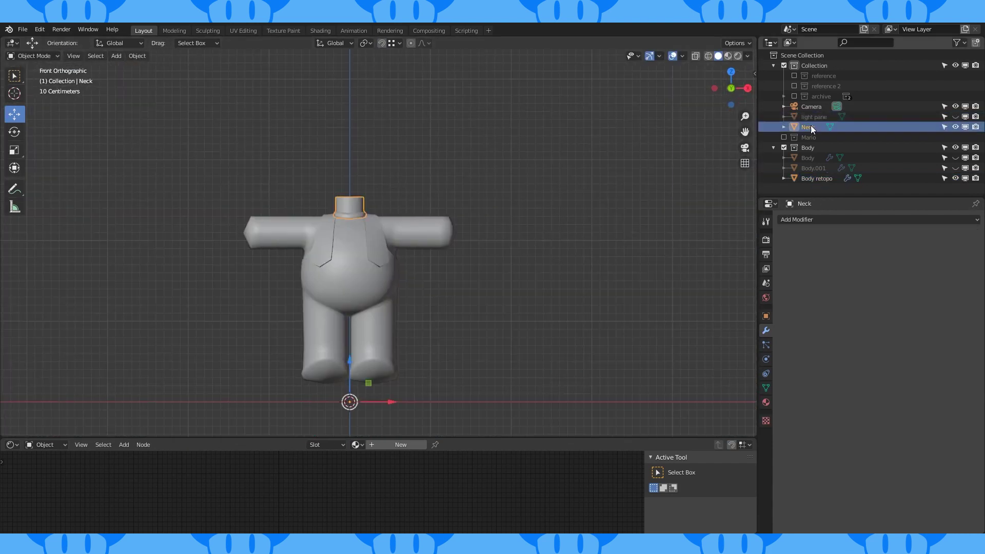
double_click(823, 147)
key("Delete")
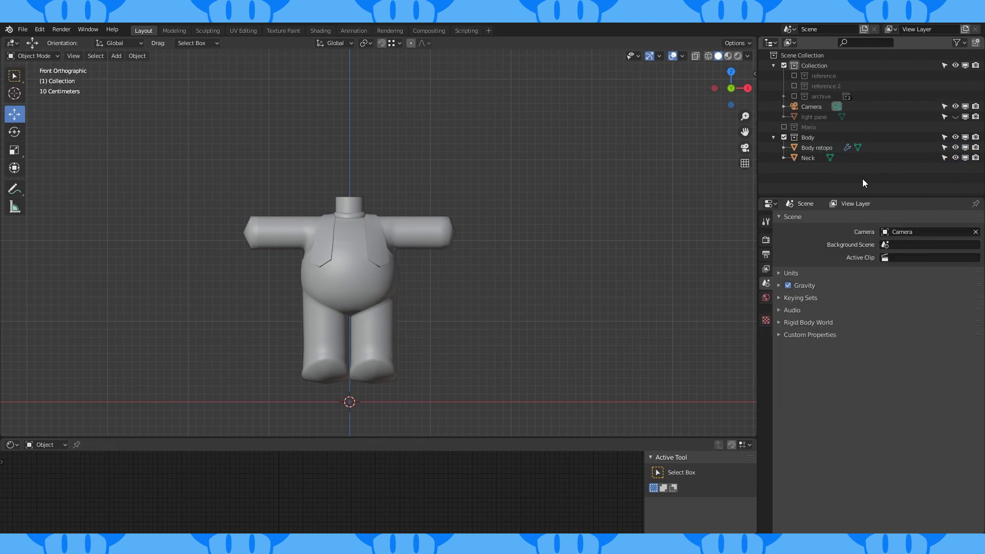
Rename Body retopo to Body and show the Mario reference collection
double_click(822, 148)
double_click(816, 149)
left_click(348, 205)
scroll(438, 188, "up", 1)
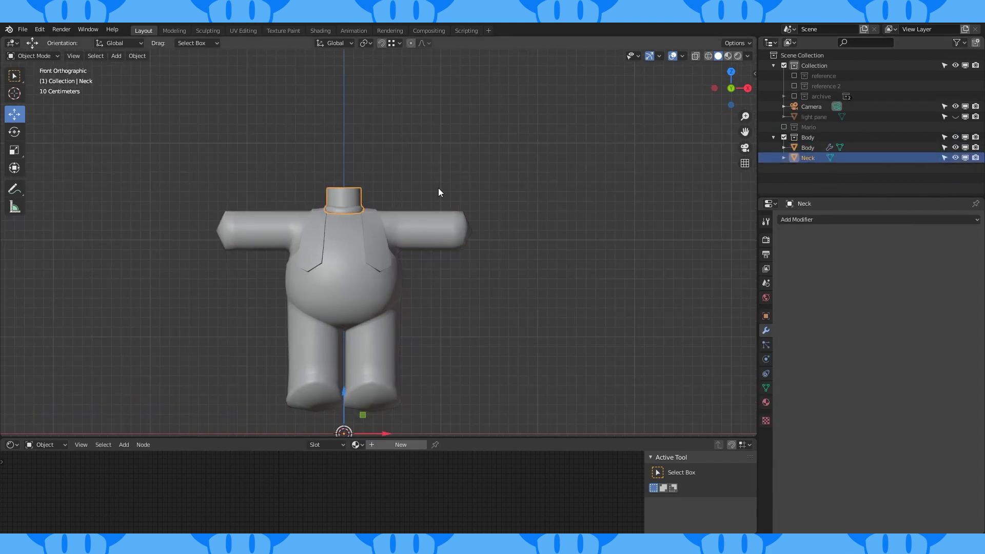
scroll(379, 243, "down", 2)
left_click(794, 75)
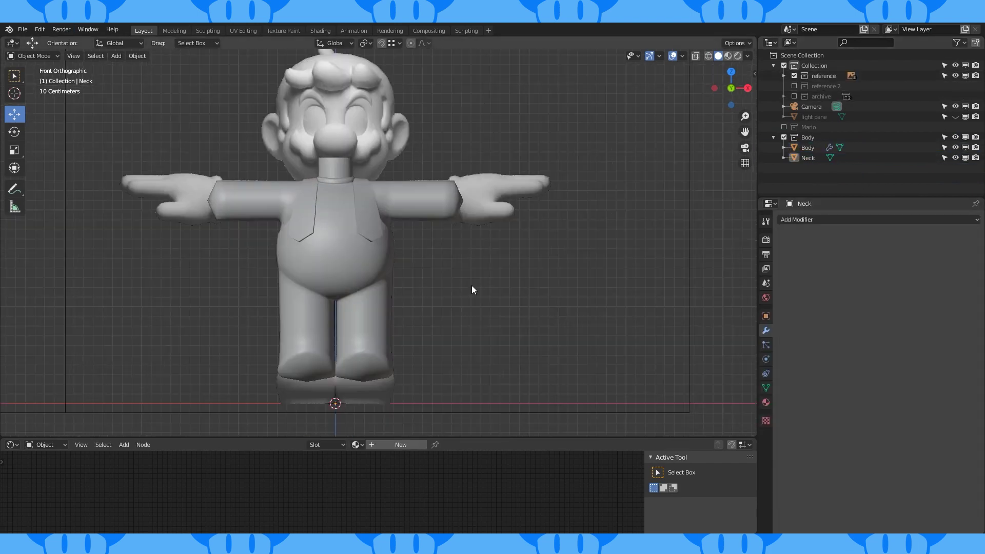
scroll(466, 279, "up", 2)
Add a new cube for the button and give it a two-level Subdivision modifier
key("shift+a")
left_click(501, 287)
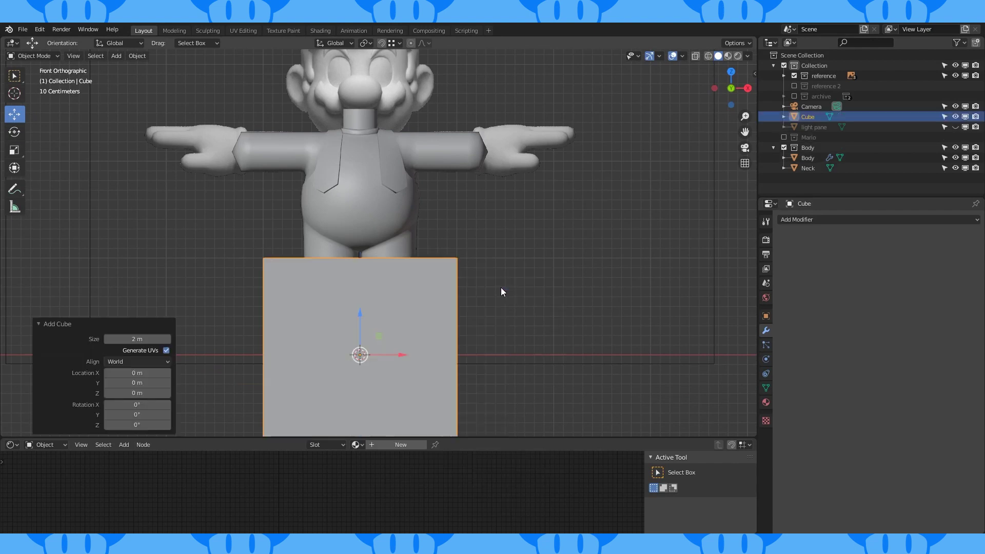
left_click(821, 219)
left_click(733, 390)
scroll(570, 297, "down", 2)
key("KP_3")
scroll(451, 228, "up", 3)
Shrink the cube into a small tall ellipsoid and apply the subdivision to the mesh
key("s")
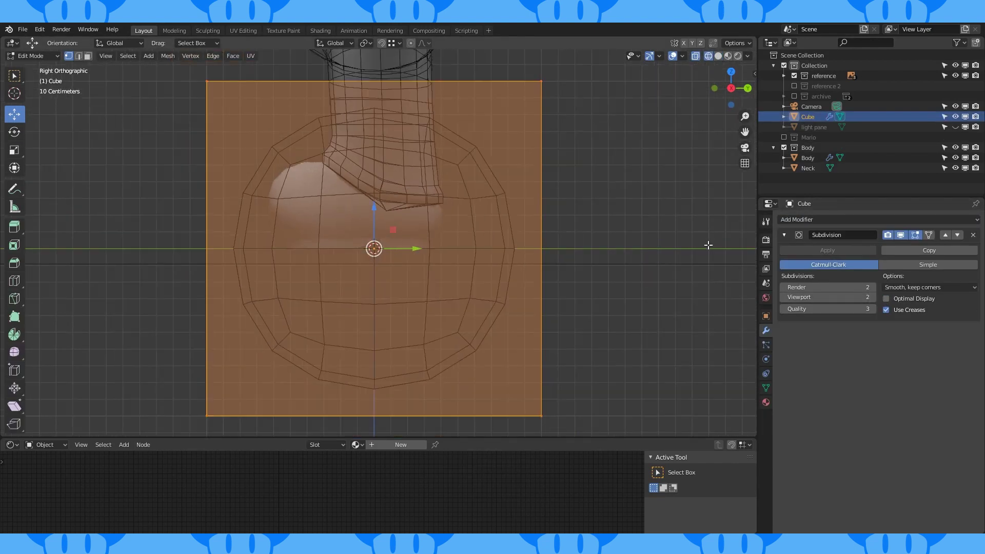
left_click(417, 248)
scroll(417, 248, "up", 6)
key("s")
left_click(308, 275)
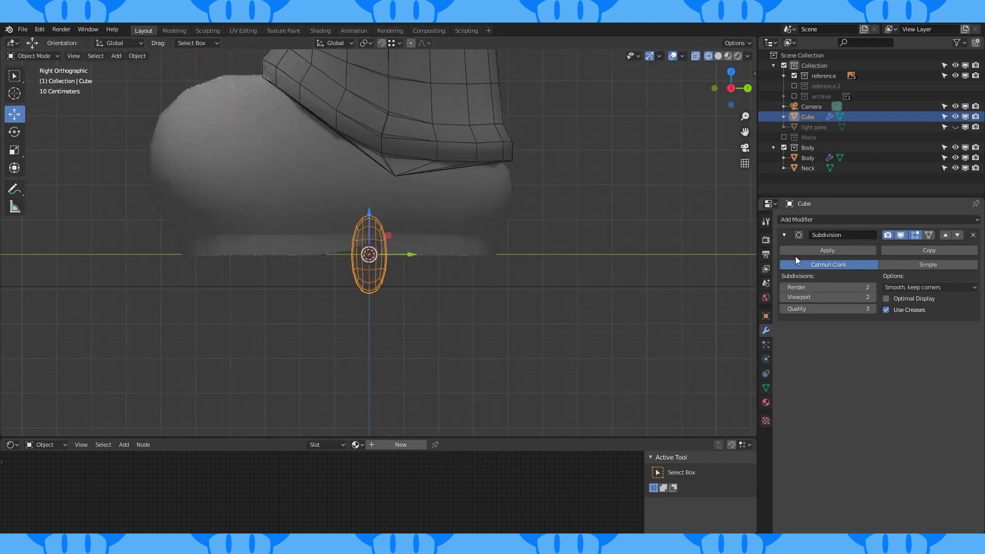
left_click(830, 250)
In Edit Mode, pull the button's vertices together and select the whole mesh
key("Tab")
scroll(390, 199, "up", 2)
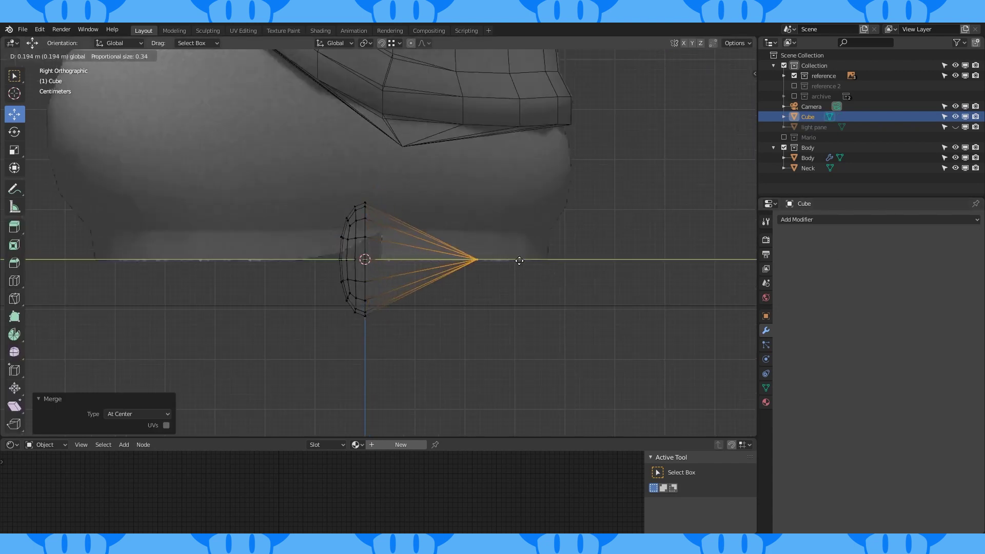
left_click(534, 258)
scroll(439, 286, "down", 3)
key("a")
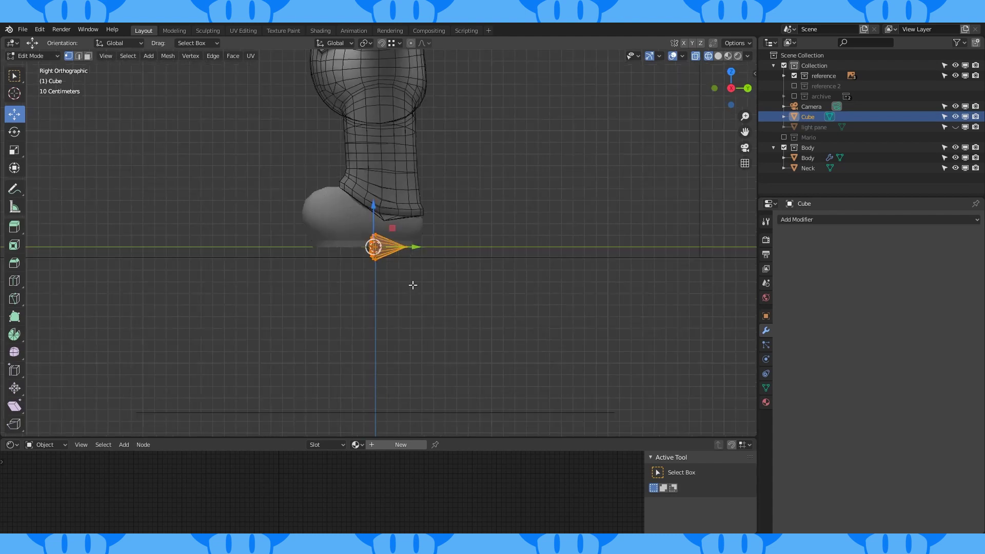
key("KP_1")
scroll(386, 319, "up", 3)
Move and rotate the button onto the front of the chest
key("g")
middle_click_drag(387, 213, 519, 282)
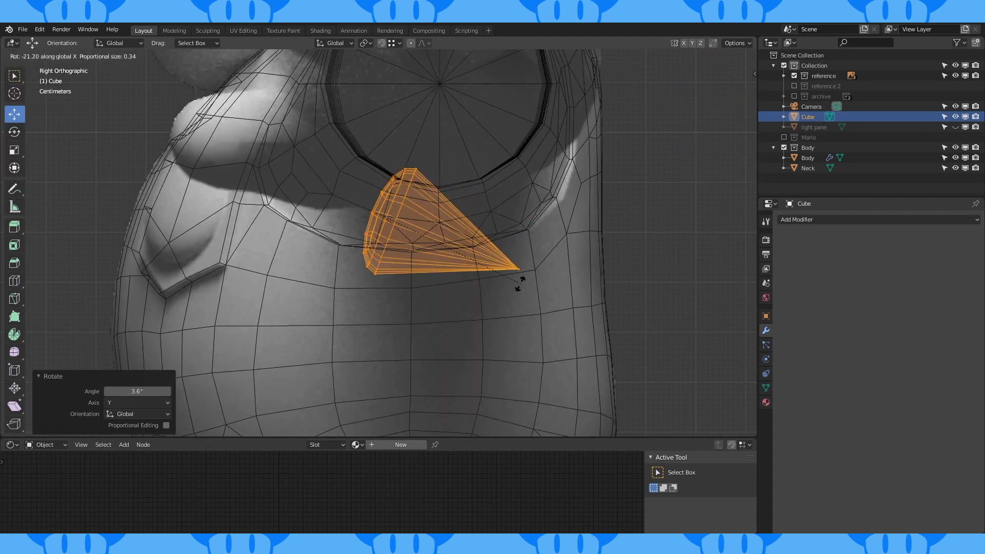
key("r")
key("KP_1")
key("g")
left_click(508, 226)
middle_click_drag(508, 226, 458, 223)
key("KP_7")
key("KP_1")
Widen the button slightly along X and tilt it in side view to match the chest
key("s")
key("x")
left_click(429, 202)
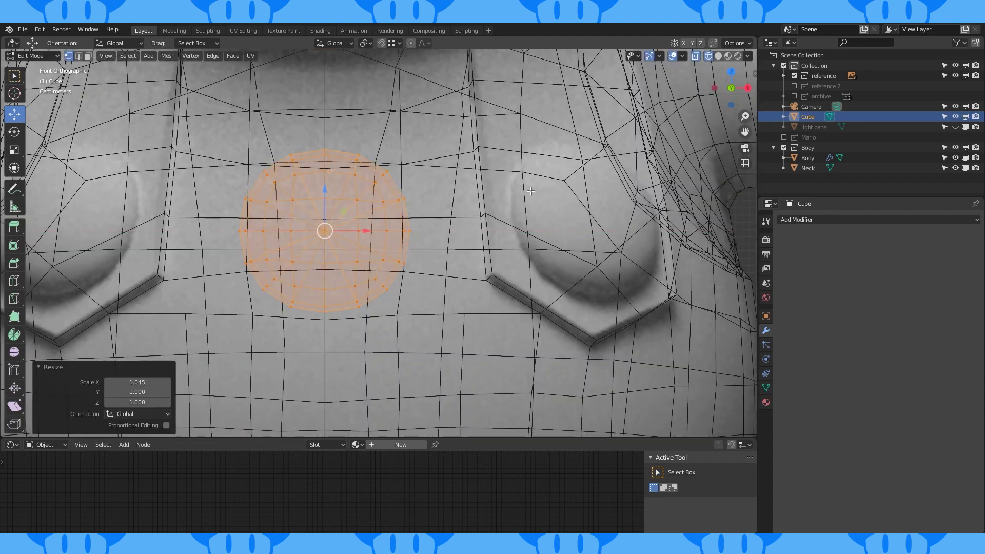
left_click(538, 196)
key("KP_3")
key("r")
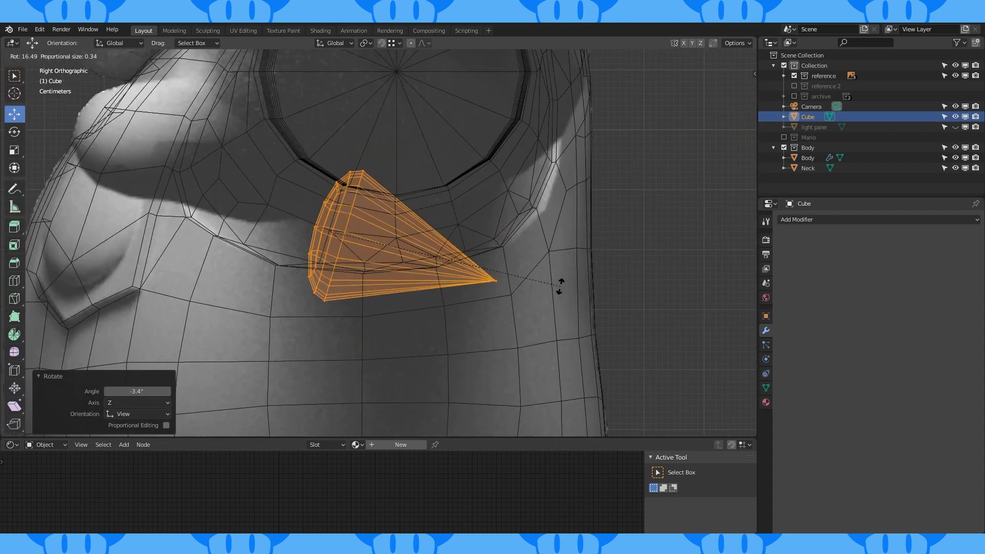
left_click(548, 303)
Turn the button from the top view to its final rotation on the chest
key("KP_7")
key("r")
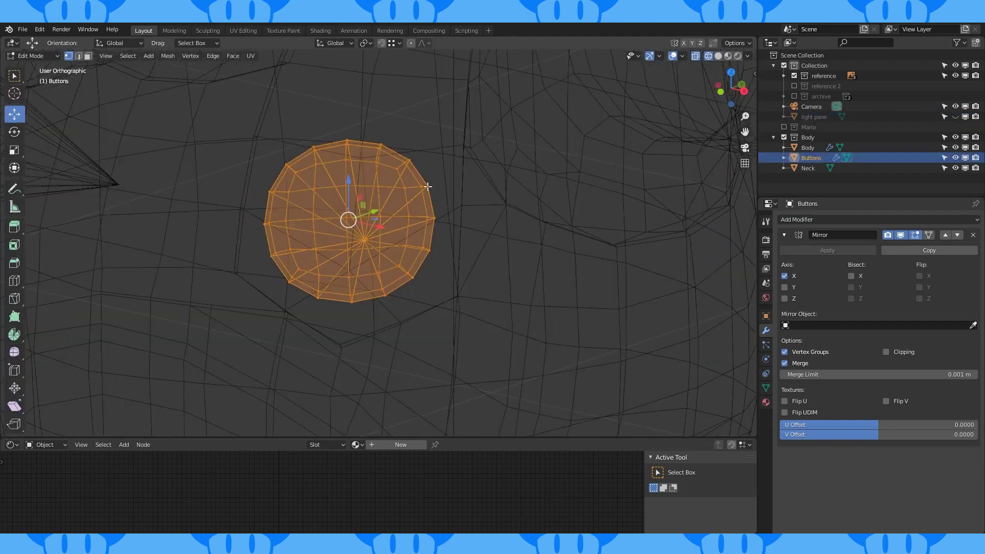
scroll(402, 237, "up", 5)
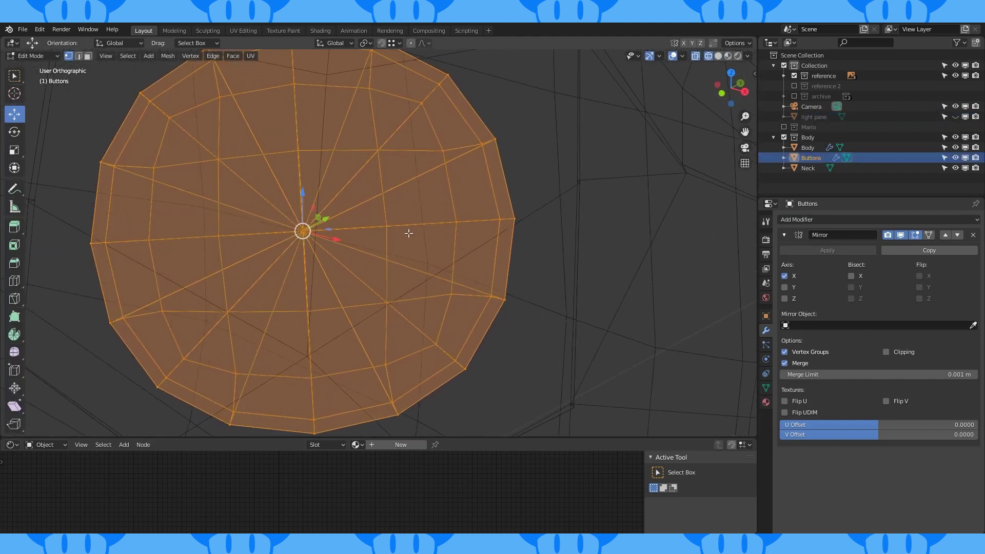
scroll(544, 218, "down", 3)
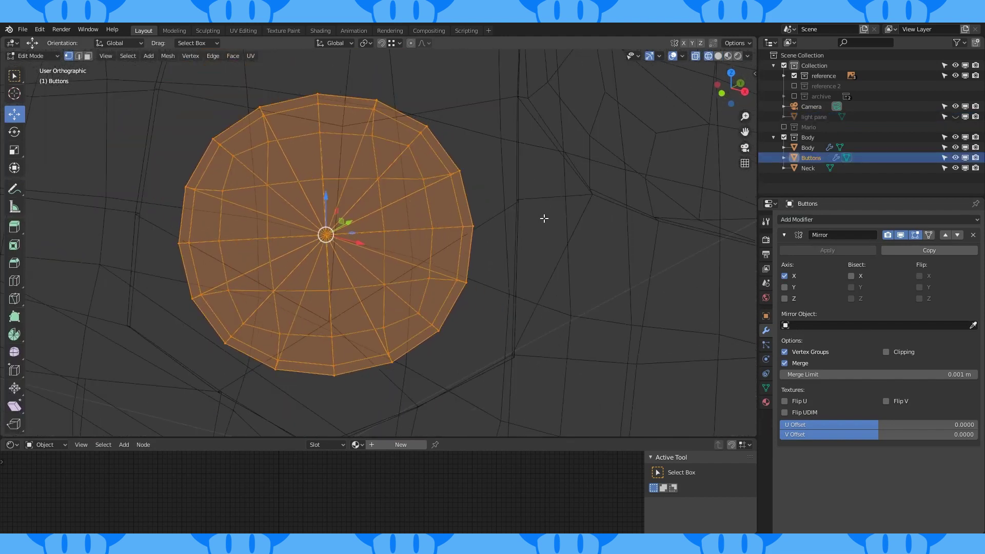
left_click(595, 230)
scroll(595, 230, "down", 4)
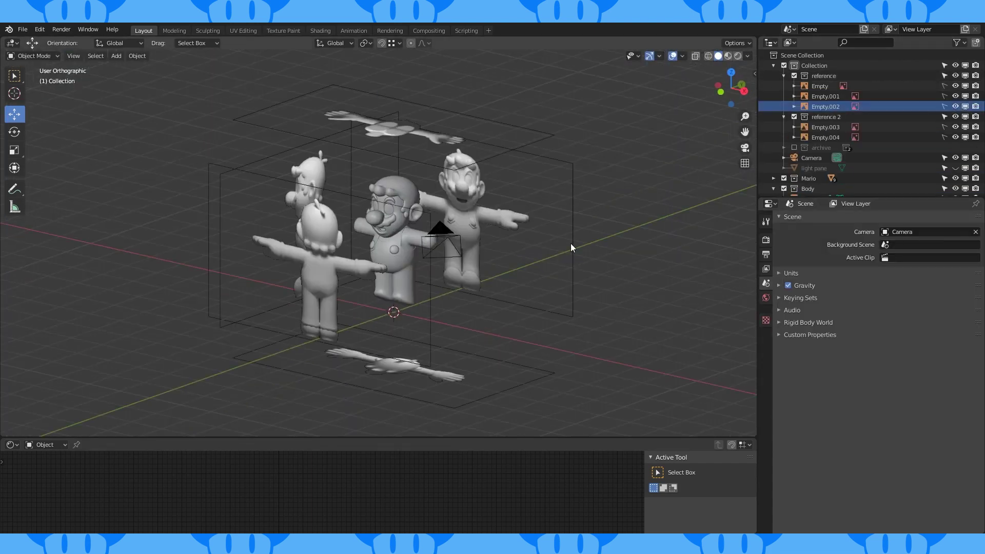
Select the Front reference image and hide the Mario and Body collections
left_click(818, 106)
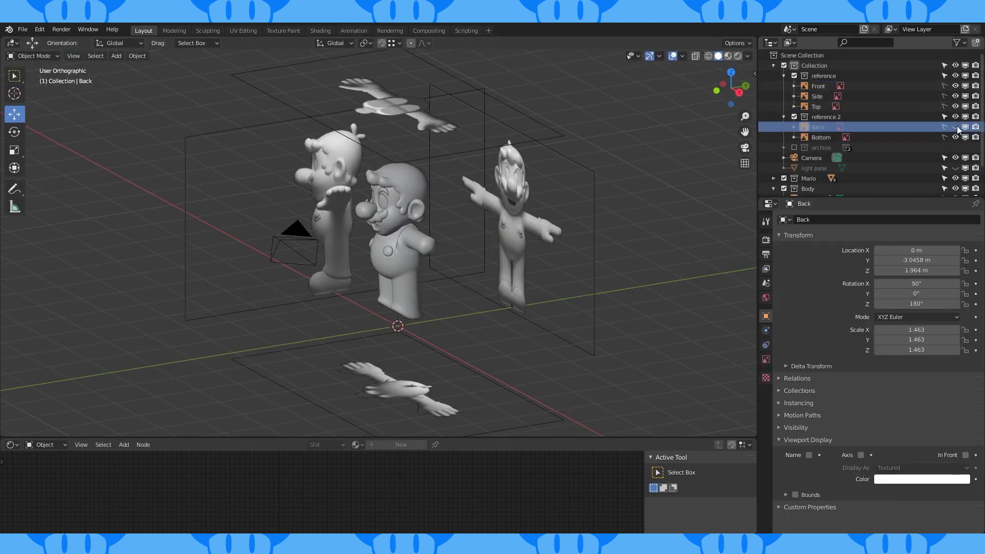
middle_click_drag(623, 199, 585, 220)
key("KP_1")
key("KP_7")
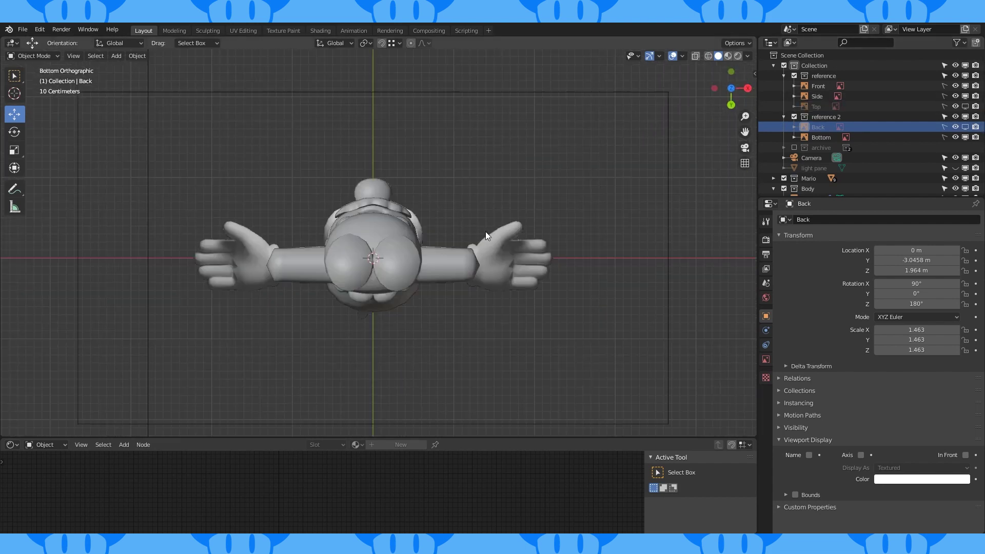
key("KP_1")
left_click(784, 178)
left_click(784, 188)
scroll(519, 257, "down", 2)
key("KP_3")
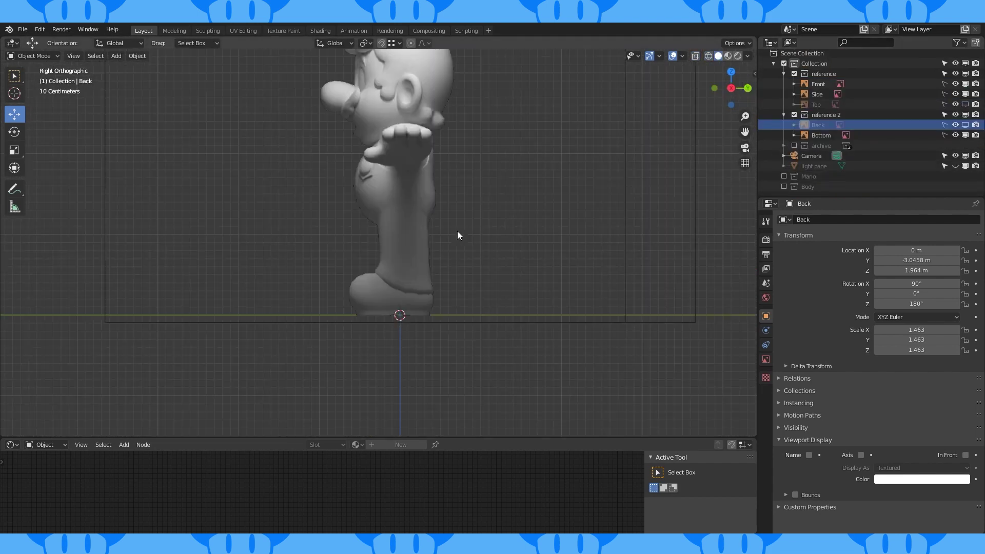
scroll(457, 232, "up", 3)
key("KP_1")
Add a circle mesh under the foot in Bottom view and shrink it to the foot's width
key("shift+a")
left_click(257, 286)
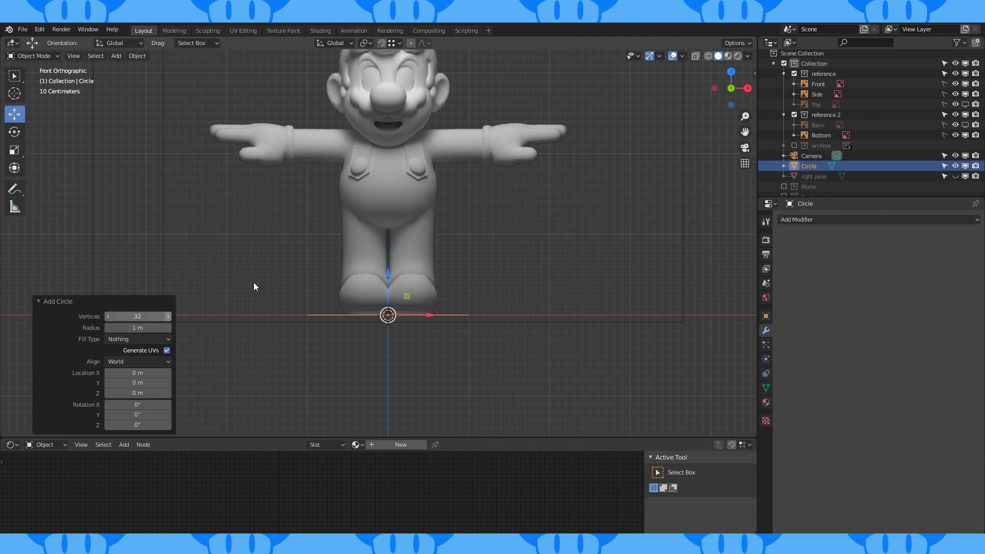
key("ctrl+KP_7")
key("KP_Decimal")
left_click(431, 245)
key("Tab")
key("s")
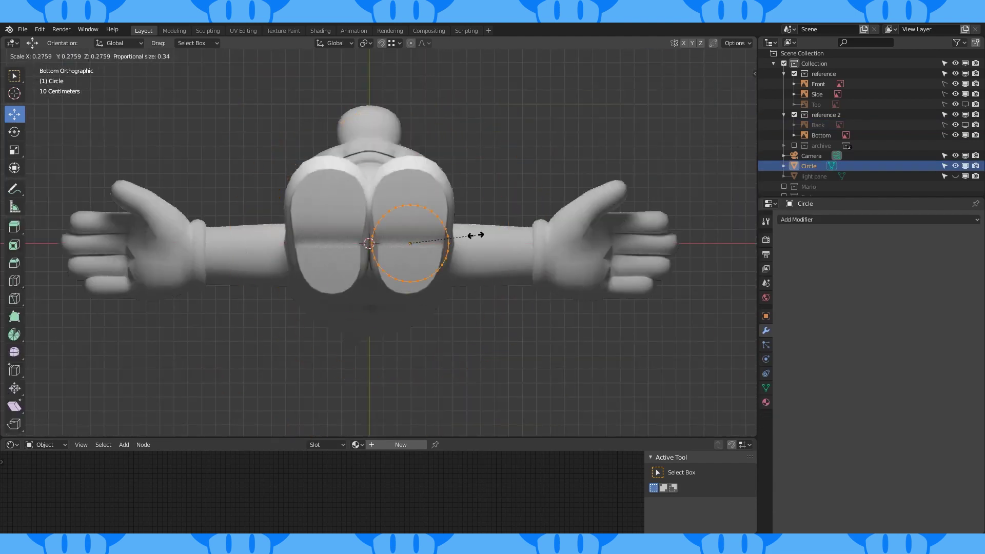
left_click(472, 233)
Stretch the circle toward the toe and widen it to match the sole
scroll(477, 241, "up", 3)
left_click(412, 258)
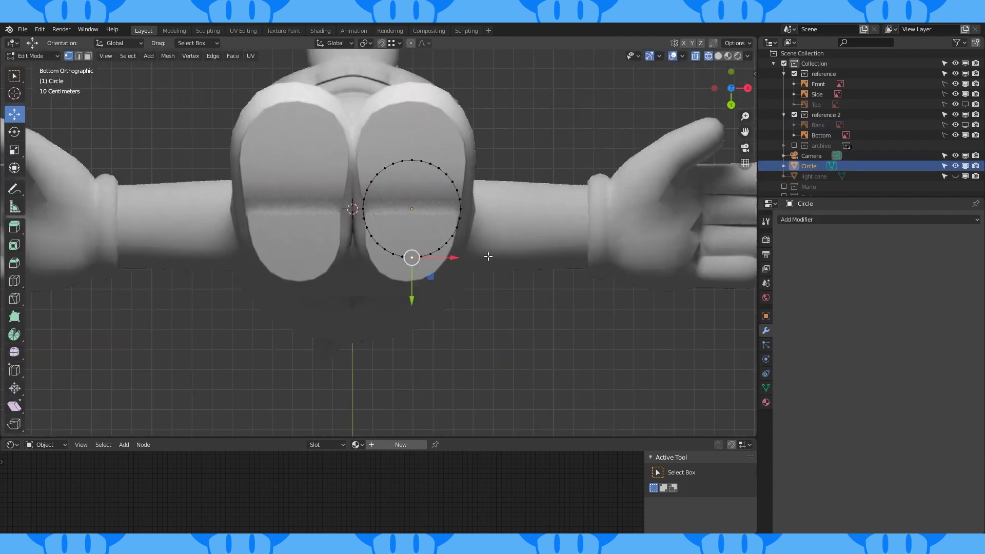
left_click(416, 353)
scroll(520, 306, "up", 3)
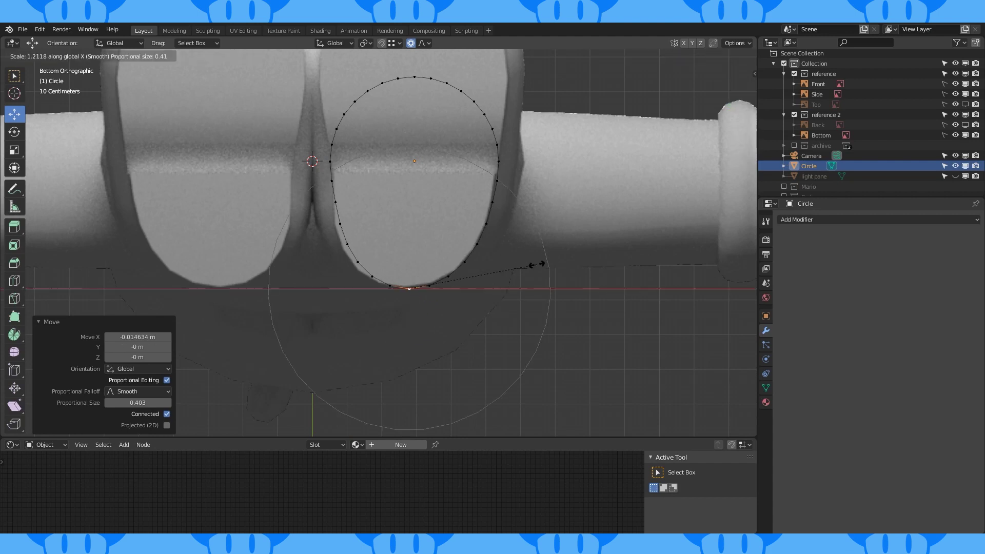
left_click(537, 264)
scroll(518, 325, "down", 3)
Move the loop's top vertex along Y toward the heel and fine-tune the outline
left_click(396, 190)
scroll(395, 189, "up", 1)
key("g")
key("y")
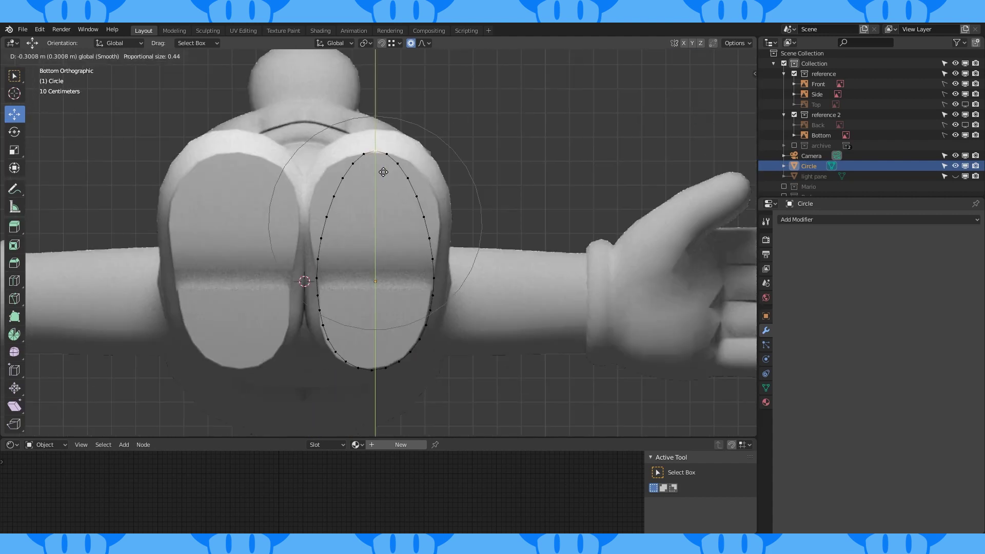
left_click(383, 174)
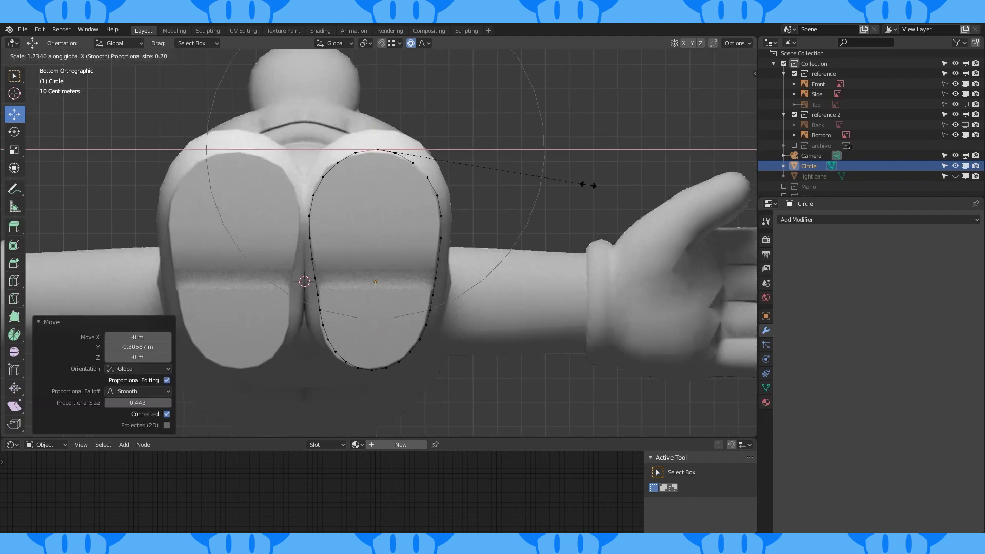
key("KP_7")
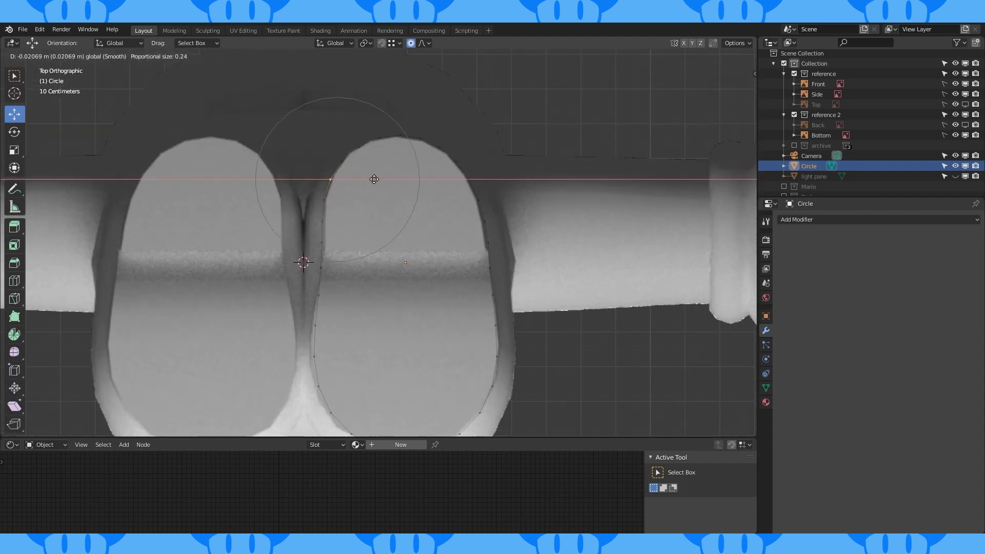
scroll(374, 179, "up", 2)
left_click(335, 274)
key("KP_3")
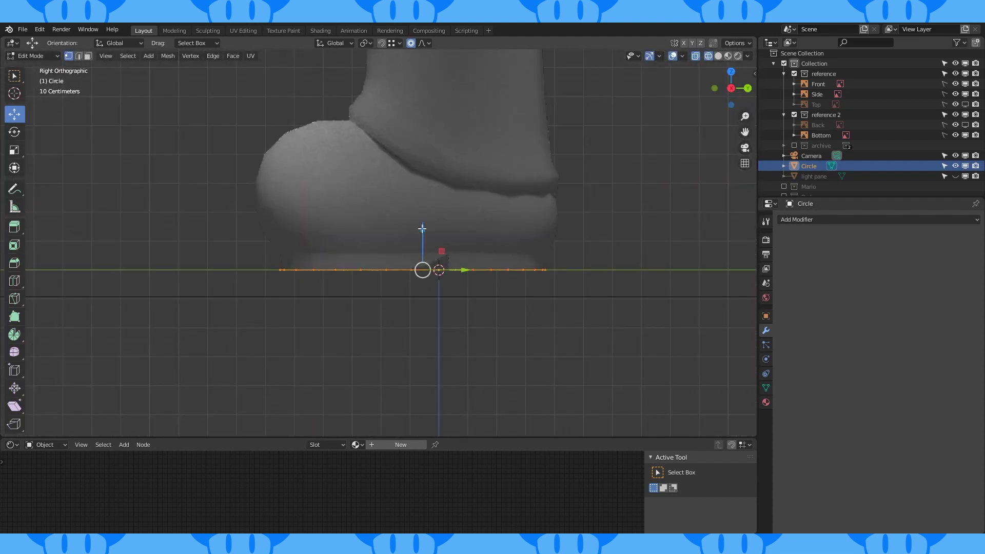
Duplicate the sole loop in place and adjust the lower loop's width with proportional falloff
right_click(414, 212)
scroll(389, 263, "up", 1)
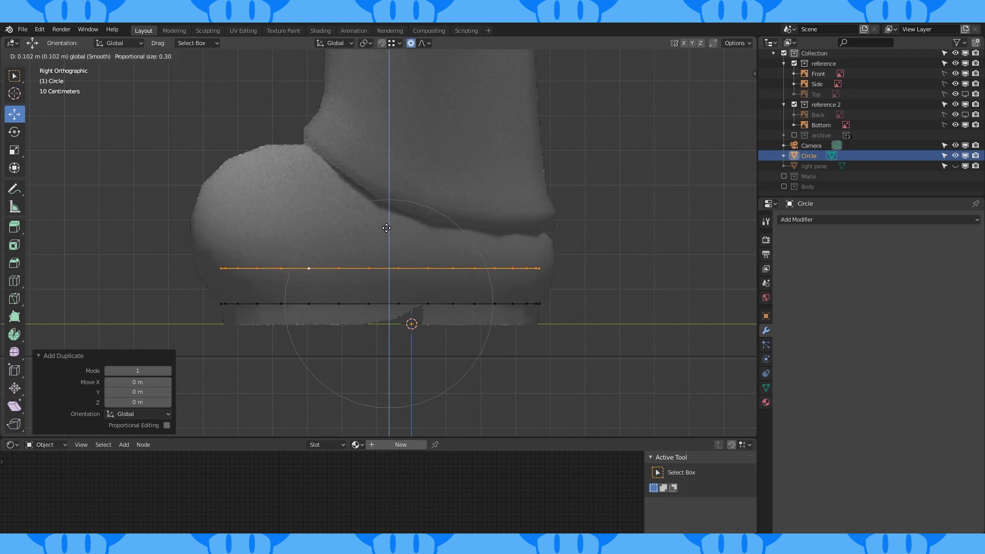
left_click(492, 303, "alt")
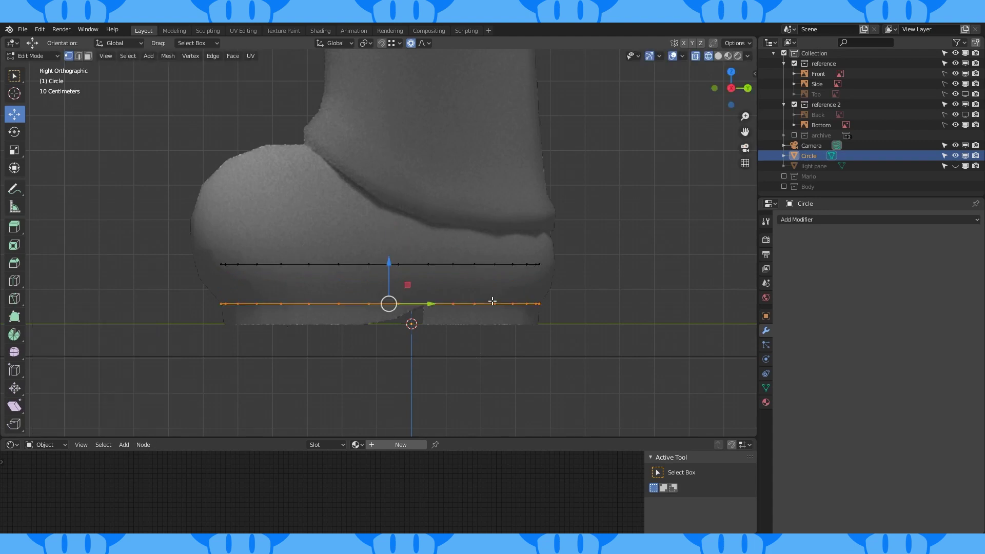
key("ctrl+KP_7")
key("s")
key("x")
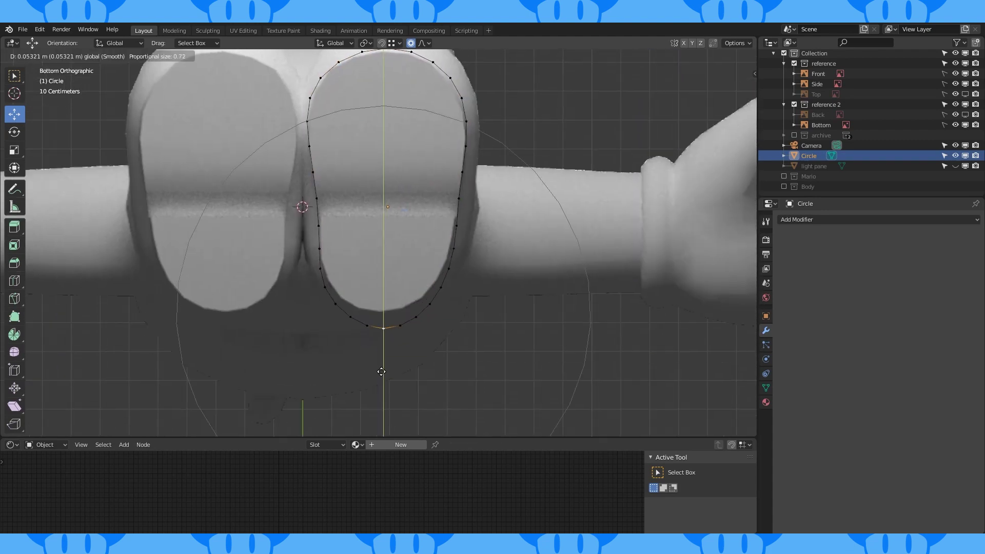
right_click(598, 332)
key("ctrl+KP_7")
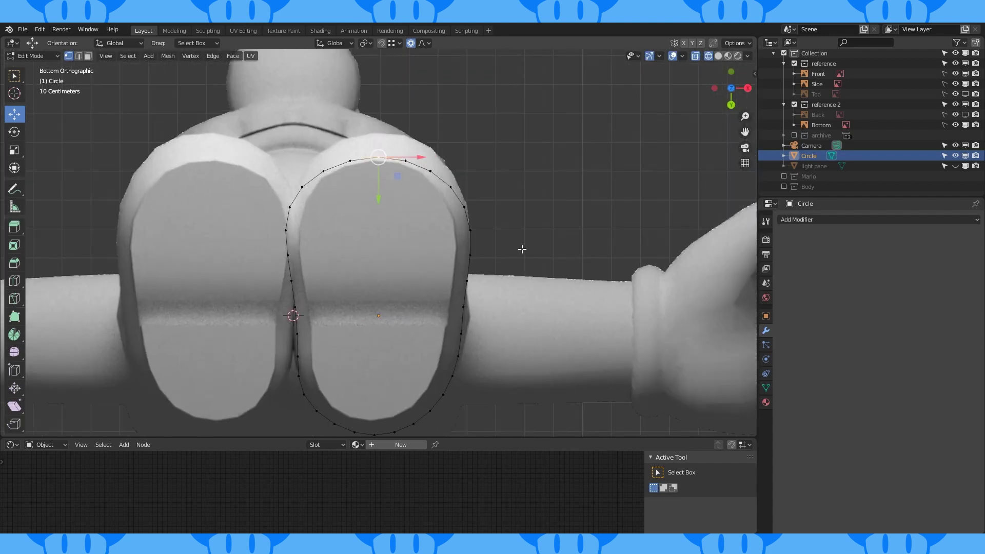
left_click(380, 169)
With proportional editing on, move the loop's vertices and raise the toe end of the duplicate
left_click(290, 195)
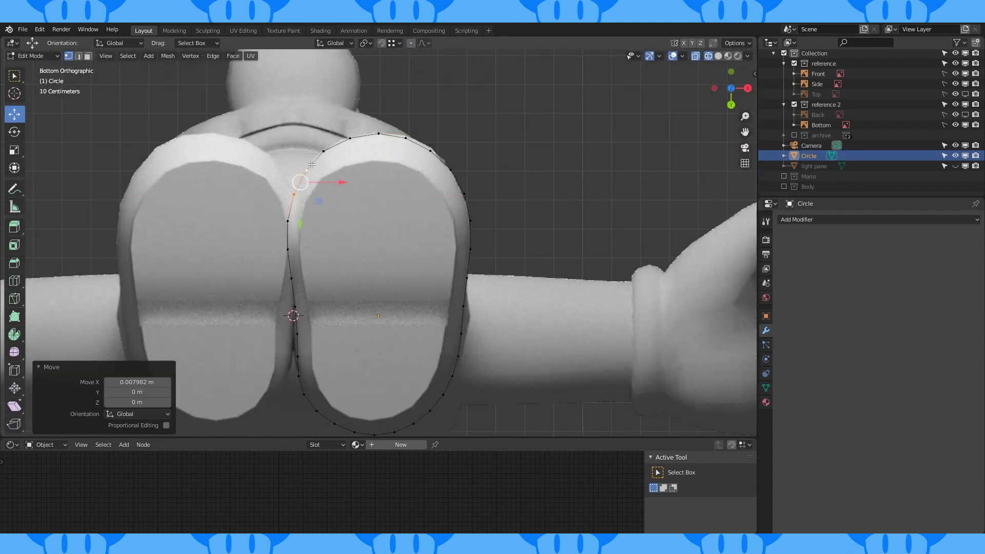
scroll(271, 316, "up", 2)
key("o")
key("g")
left_click(293, 267)
left_click(395, 151)
scroll(359, 154, "down", 2)
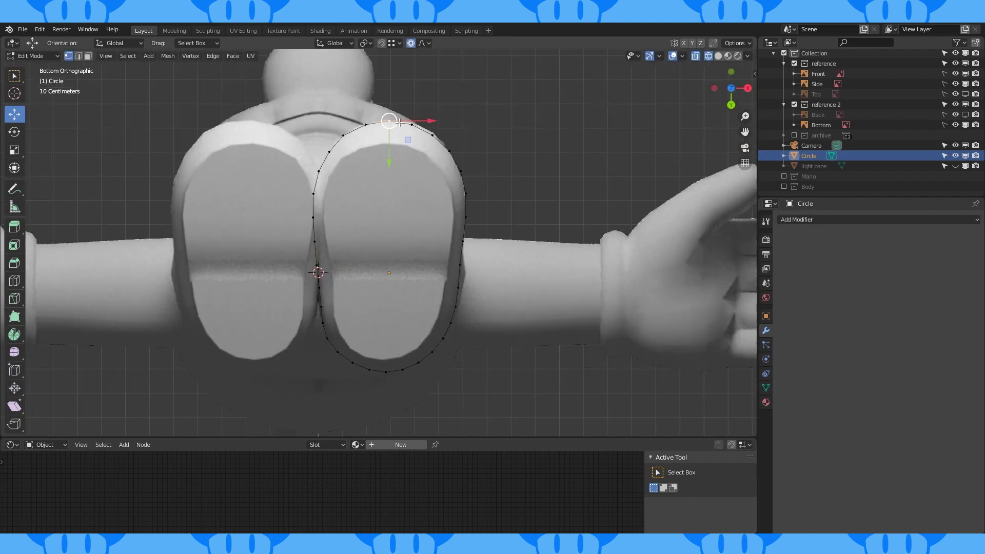
scroll(289, 128, "up", 2)
key("KP_3")
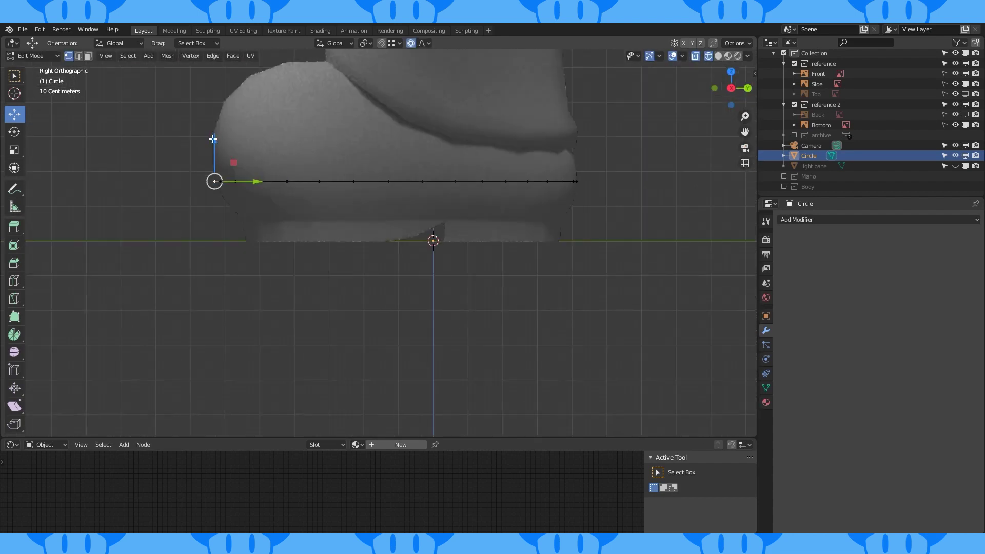
left_click_drag(213, 139, 213, 122)
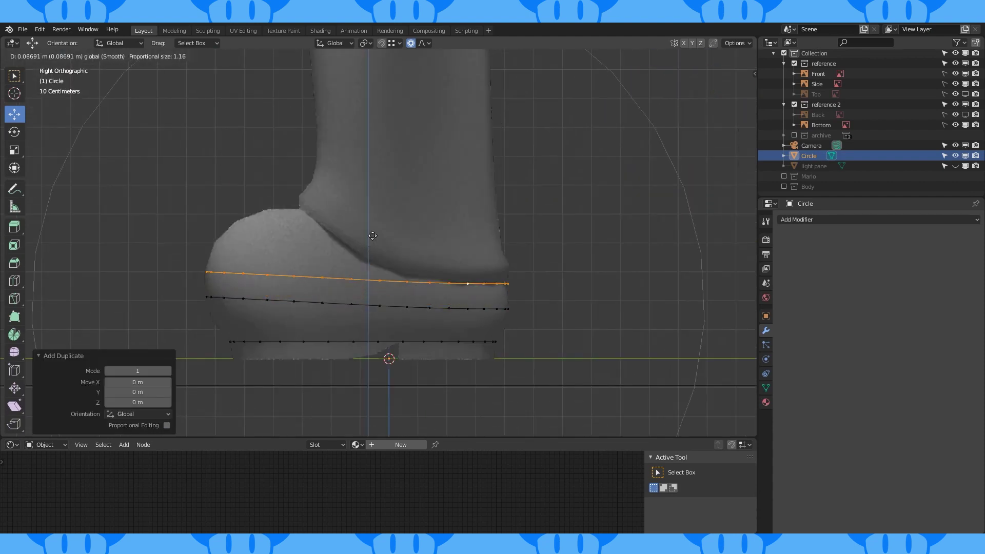
left_click(374, 237)
Shrink the upper loop slightly, scaling evenly in side view
key("KP_1")
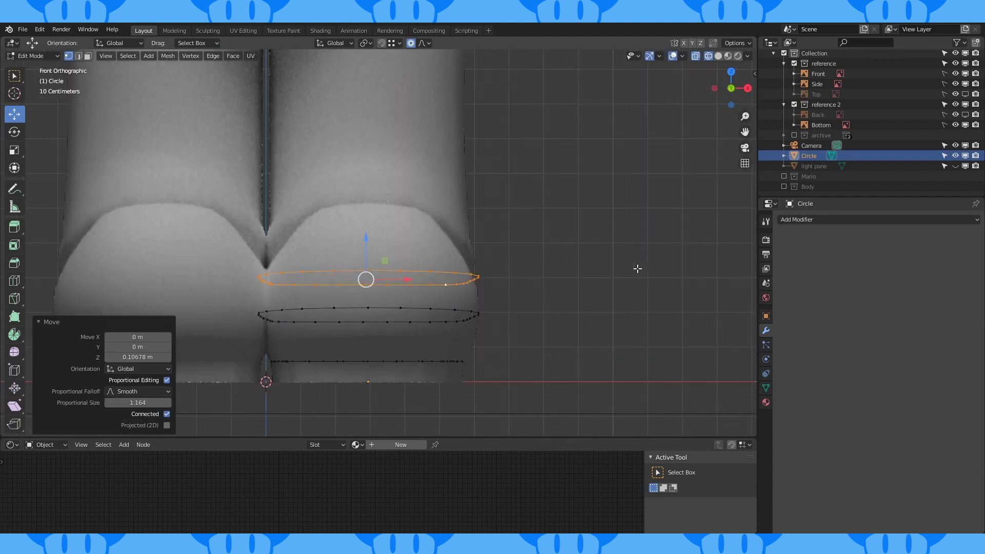
key("s")
key("x")
key("Escape")
key("KP_3")
key("s")
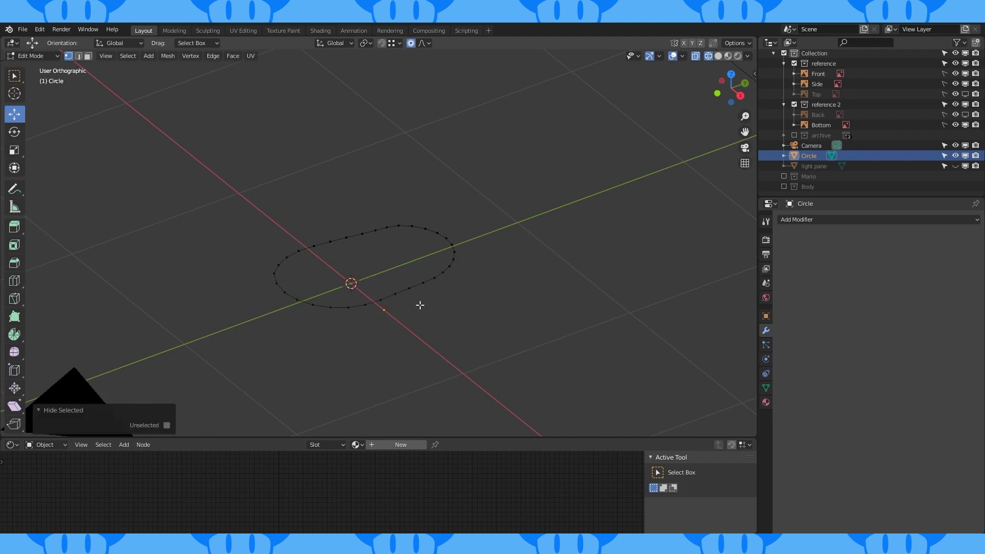
left_click(422, 284)
Select the whole upper loop and narrow its width along X from the top view
key("ctrl+l")
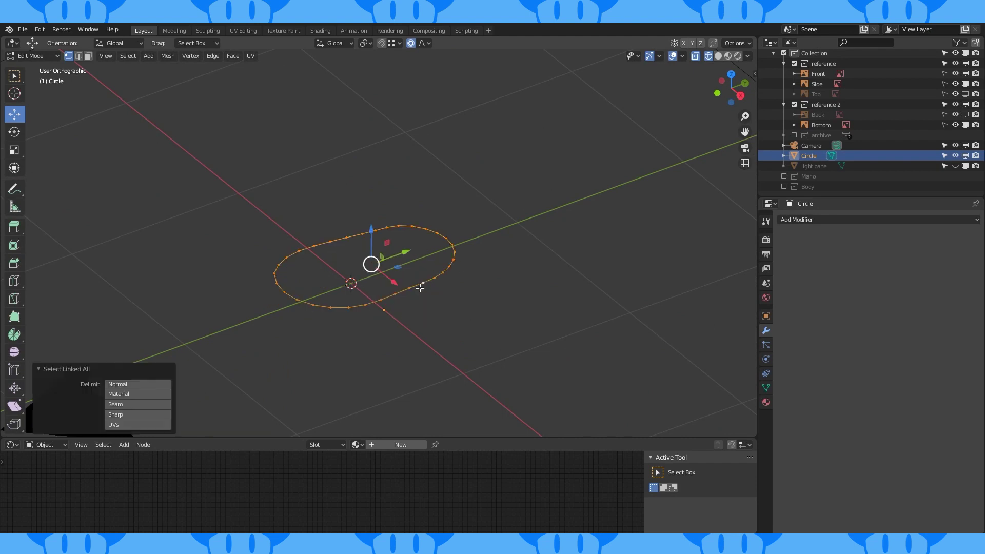
key("KP_7")
key("KP_Decimal")
key("s")
key("x")
left_click(533, 299)
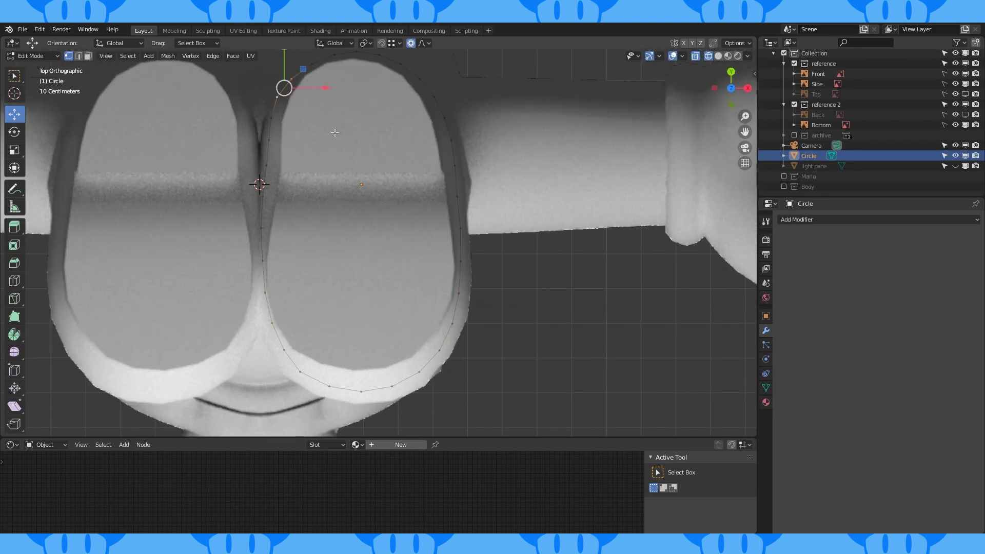
Raise the upper loop's toe-end and heel-end vertices vertically to follow the opening rim
key("KP_3")
scroll(261, 206, "up", 2)
left_click(176, 224)
key("g")
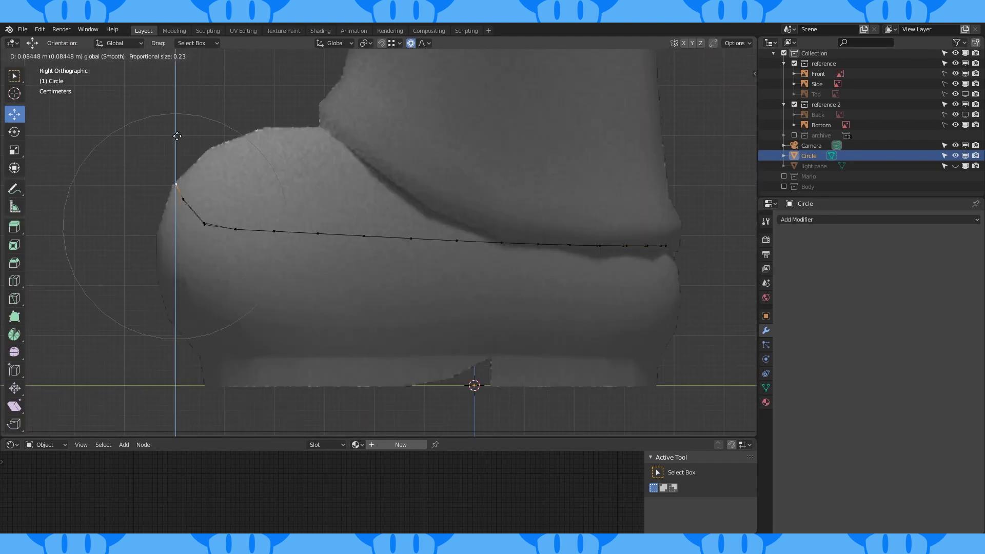
left_click(177, 136)
middle_click_drag(665, 244, 523, 232, "shift")
left_click(665, 245)
key("g")
key("z")
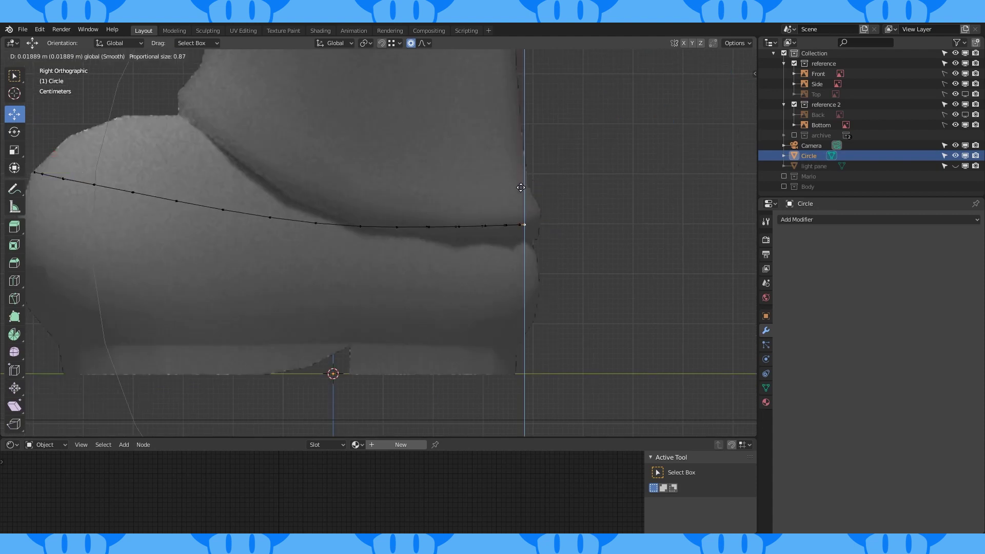
left_click(521, 187)
scroll(521, 187, "down", 3)
Duplicate the upper loop in place, hide the other loops, and shrink the new loop
key("shift+d")
right_click(386, 257)
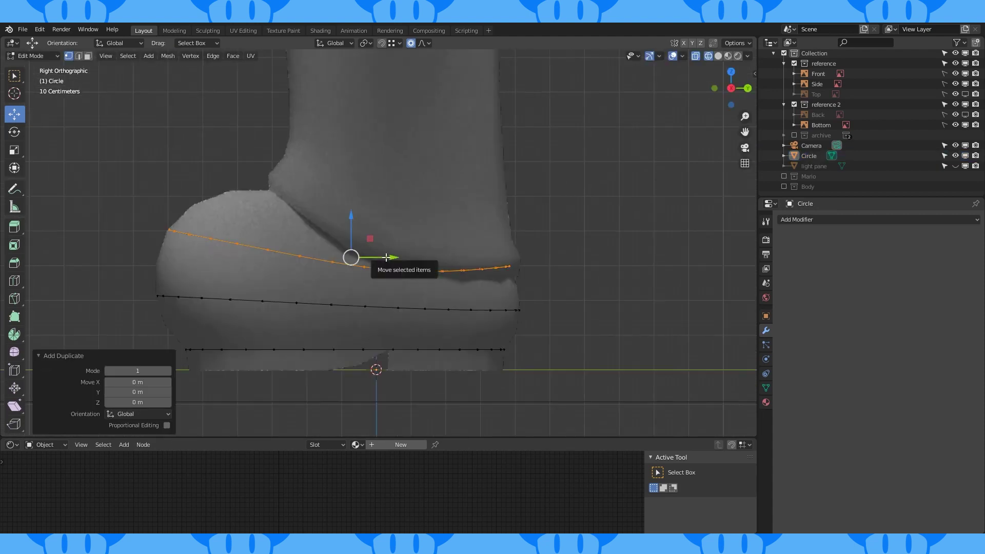
key("ctrl+i")
key("h")
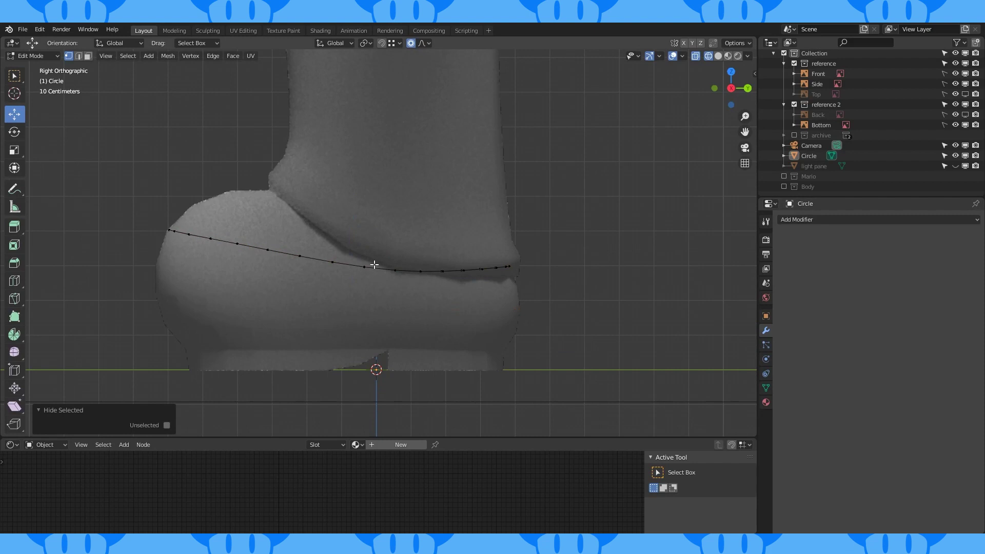
key("a")
key("s")
left_click(600, 221)
Raise an end vertex of the new loop along Z, then reveal the hidden lower loops
middle_click_drag(532, 274, 482, 220, "shift")
left_click(435, 195)
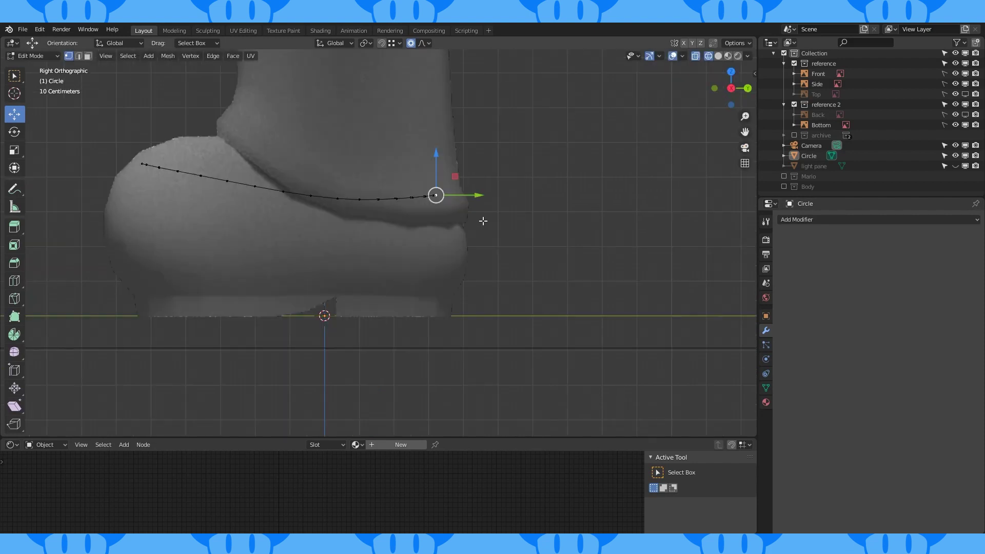
key("g")
key("z")
left_click(438, 152)
key("a")
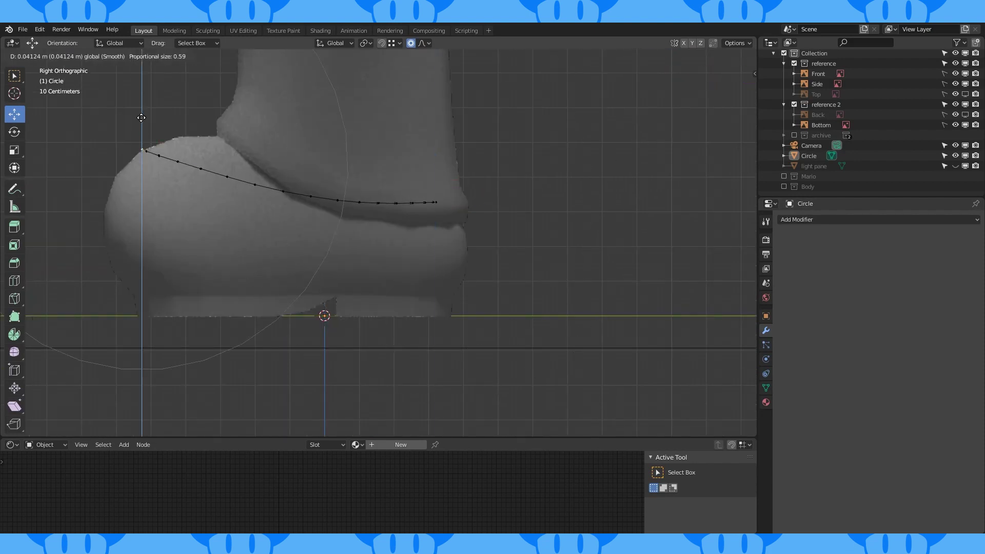
key("alt+h")
From the top view, adjust the stacked loops' width along X with proportional falloff
key("KP_7")
middle_click_drag(407, 224, 378, 202)
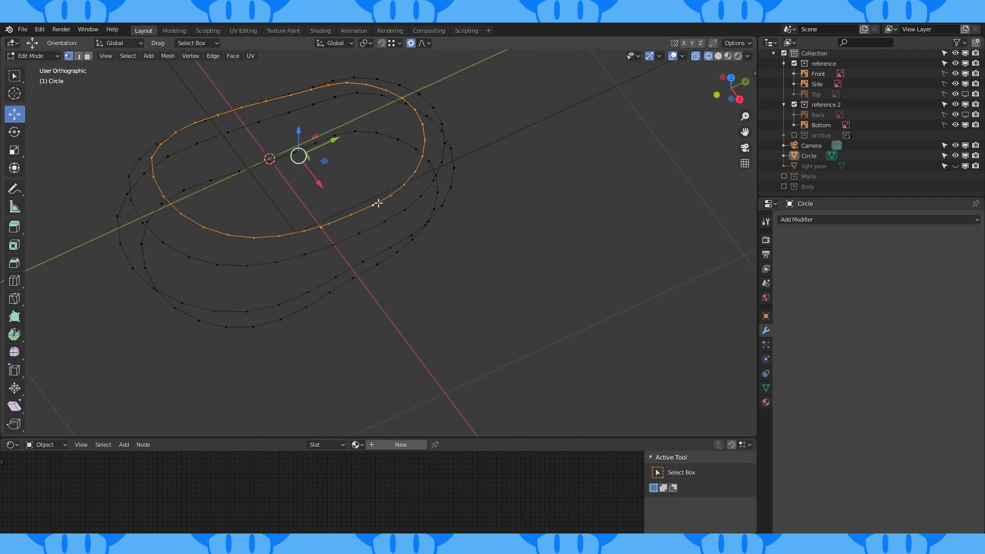
key("KP_7")
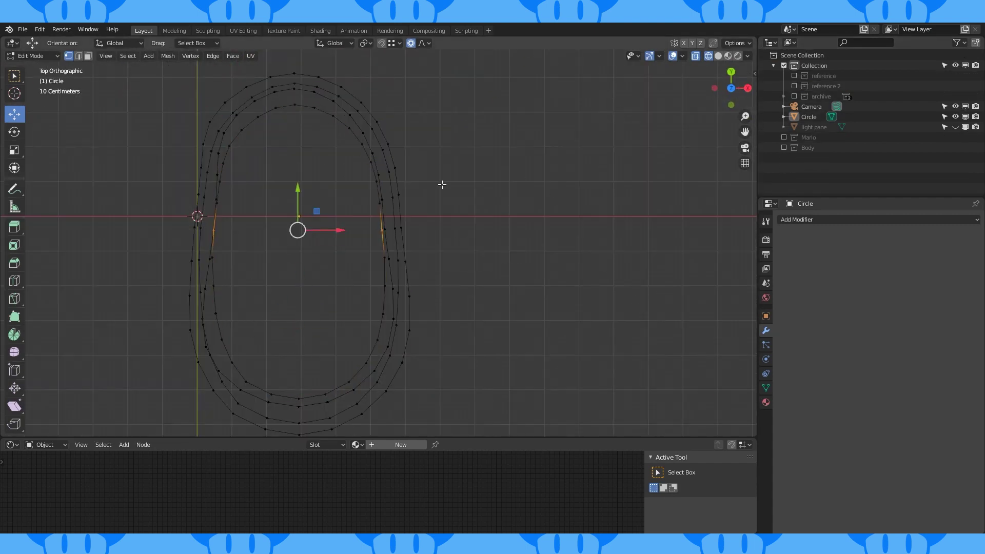
key("s")
key("x")
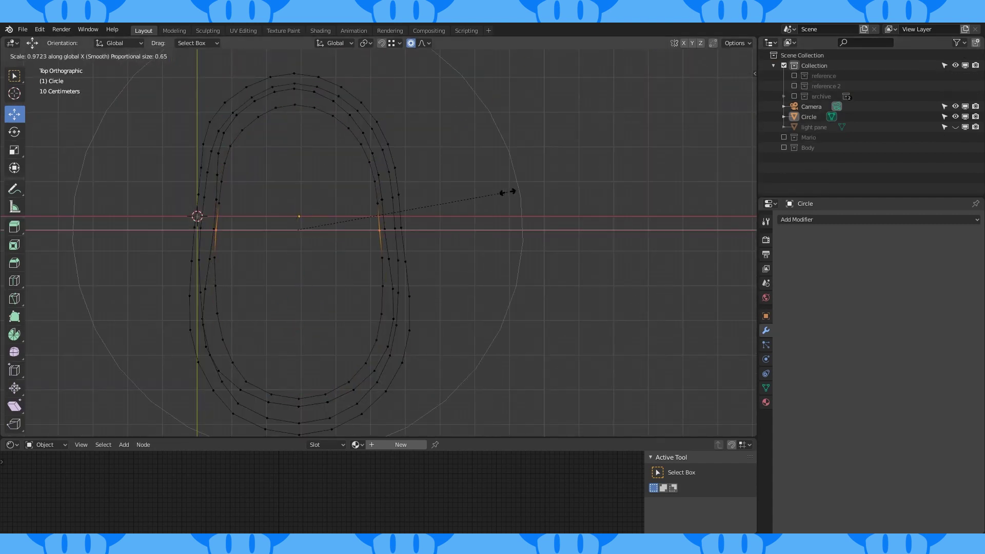
left_click(543, 279)
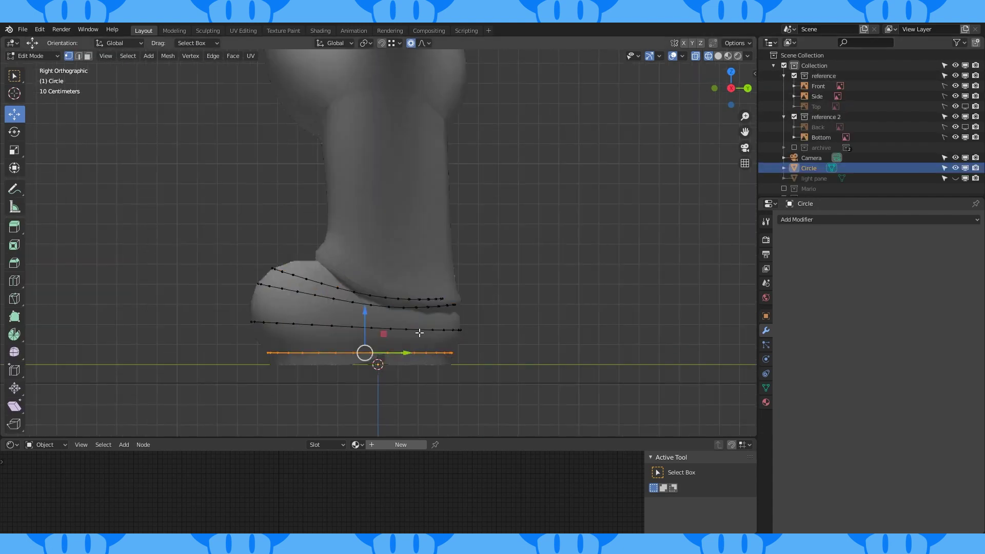
Bridge the stacked sole loops into faces from the quick favourites menu
key("q")
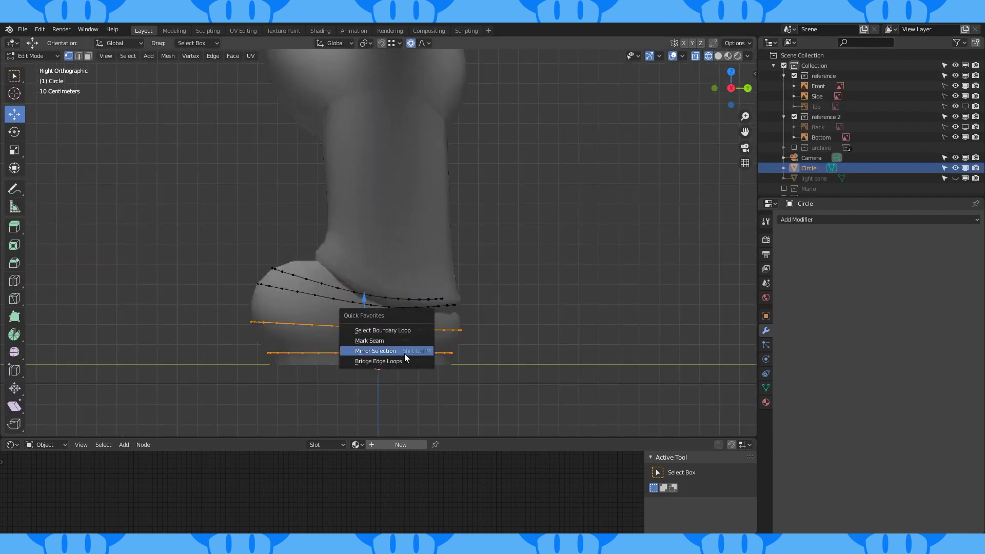
left_click(404, 361)
scroll(379, 312, "up", 2)
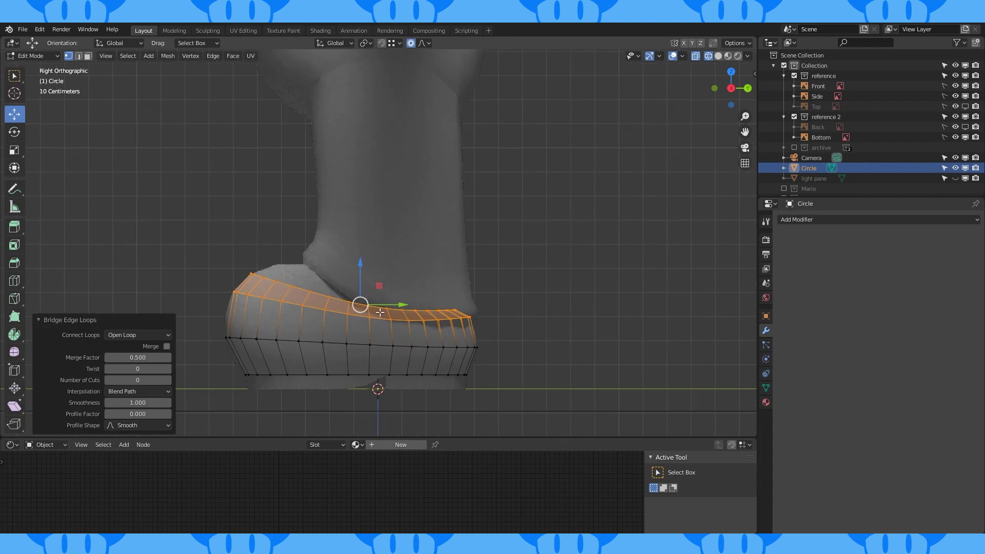
scroll(379, 312, "up", 3)
Scale the middle ring of new faces front-to-back along Y with proportional falloff
left_click(395, 282, "alt")
key("s")
key("y")
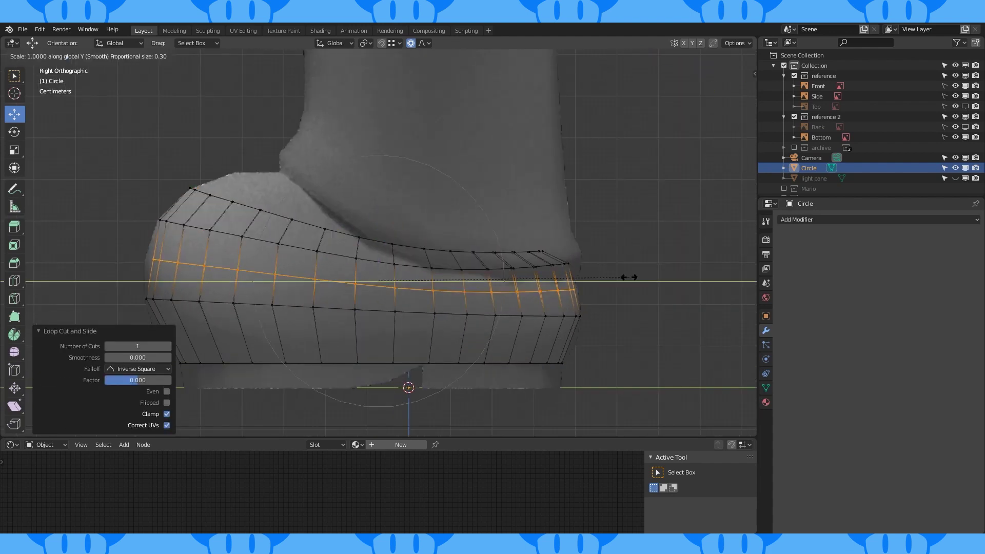
left_click(647, 277)
Cut a new horizontal loop near the shoe's bottom and scale it with proportional falloff
key("KP_1")
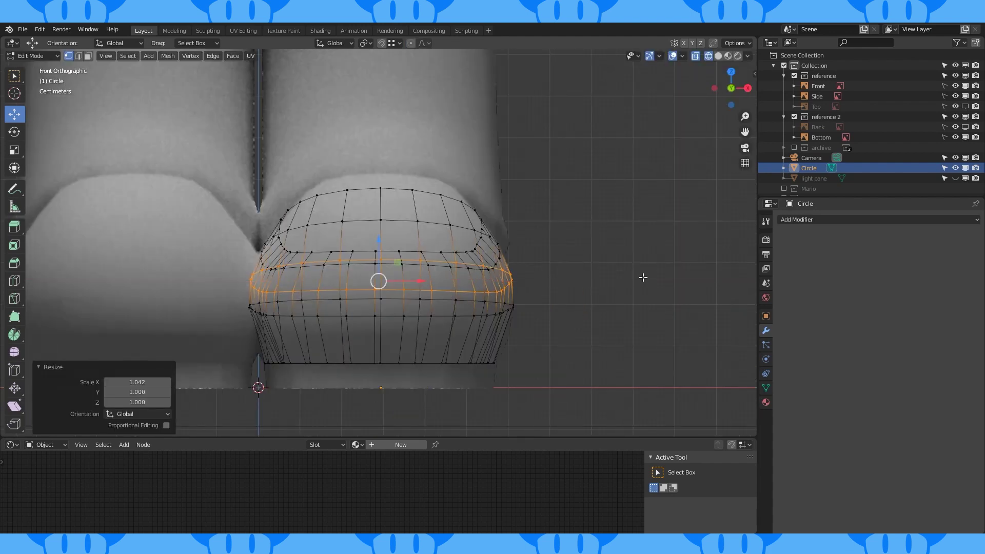
key("KP_3")
key("ctrl+r")
left_click(529, 287)
left_click(529, 286)
key("s")
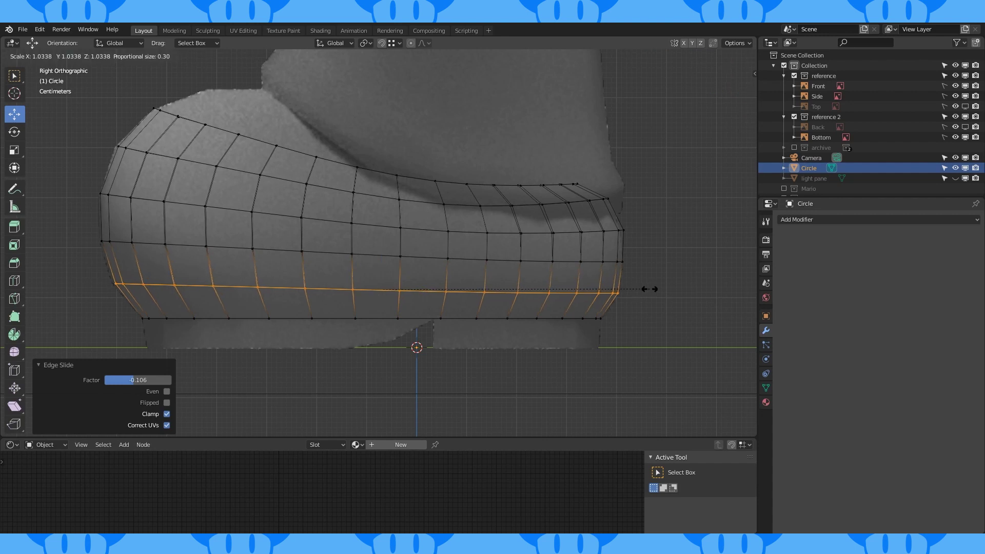
left_click(650, 289)
Select the whole shoe mesh and apply Shade Smooth
key("a")
middle_click_drag(695, 86, 564, 128)
left_click(232, 56)
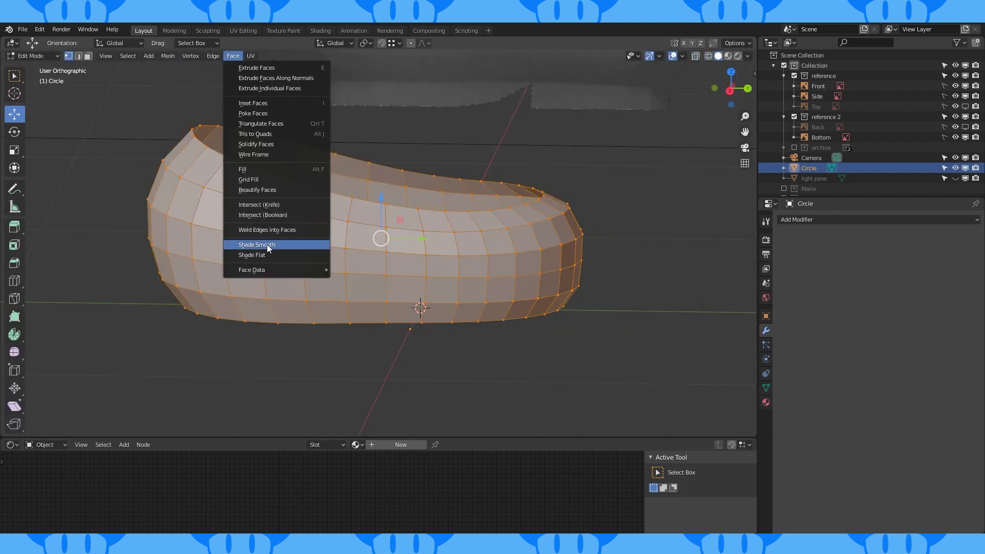
left_click(267, 245)
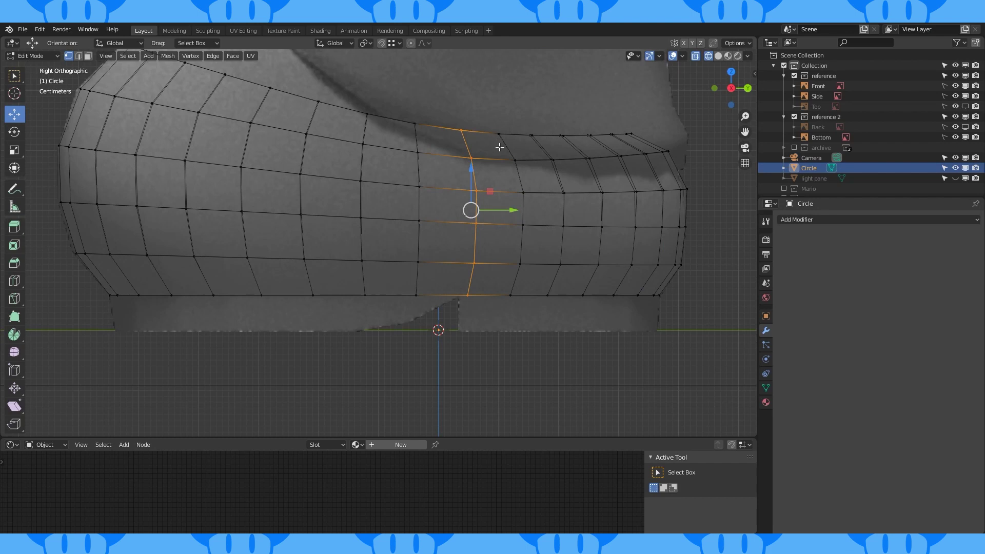
Edge-slide the selected loop into a new position along the shoe's side
key("g")
key("g")
left_click(484, 218)
scroll(484, 218, "up", 5)
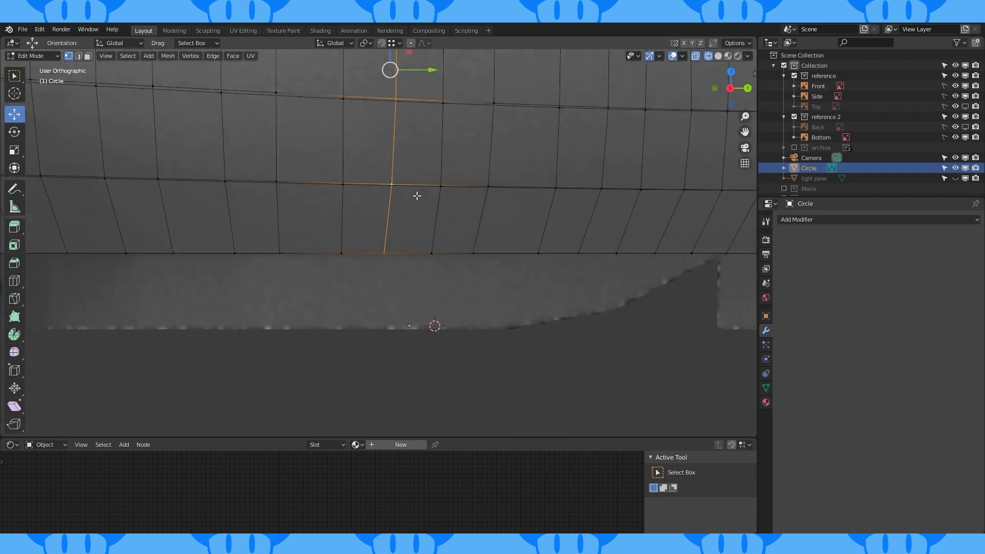
key("KP_3")
key("g")
key("g")
left_click(381, 211)
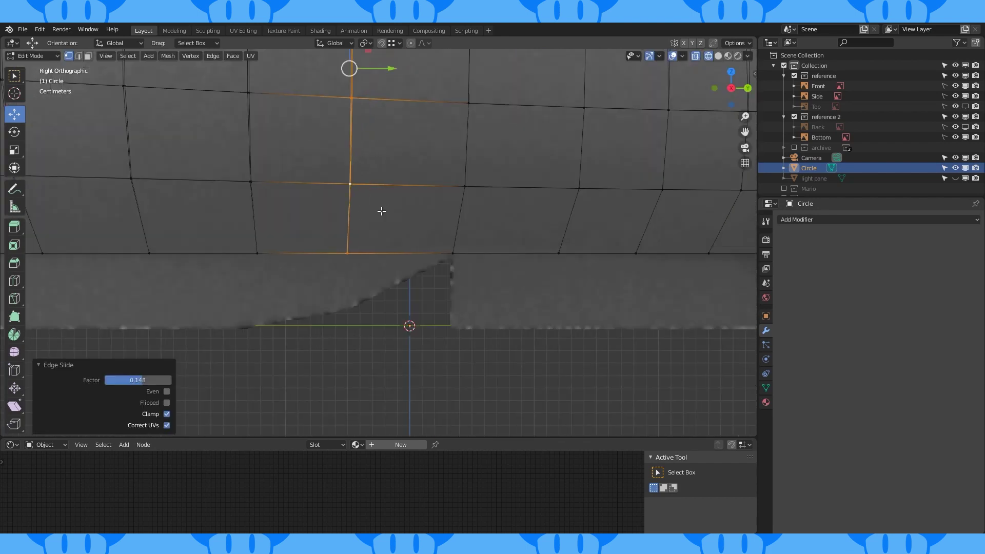
Extrude the bottom edge loop about 0.059 m downward and scale it along Y and X
scroll(380, 209, "down", 4)
left_click(433, 290, "alt")
key("e")
left_click(351, 316)
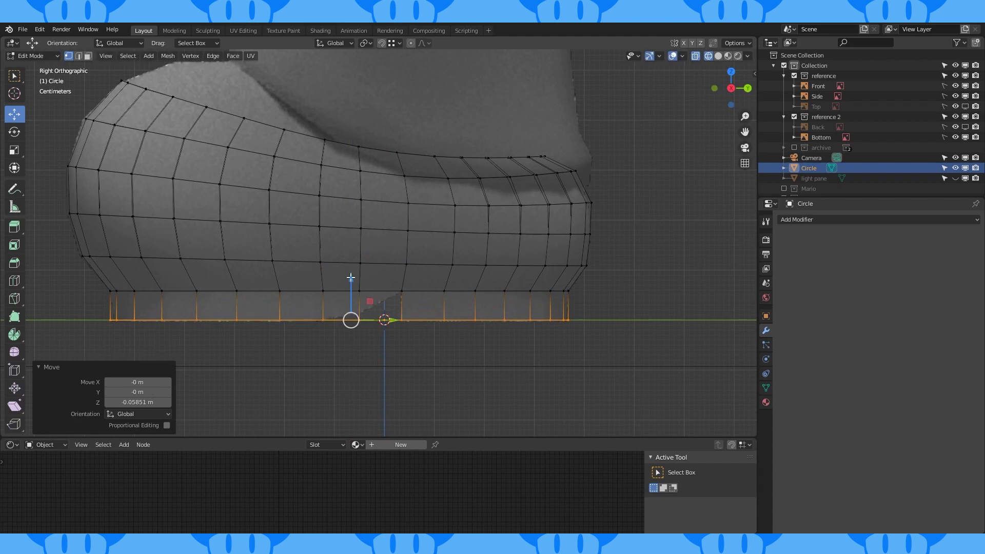
scroll(585, 244, "up", 2)
key("s")
left_click(634, 263)
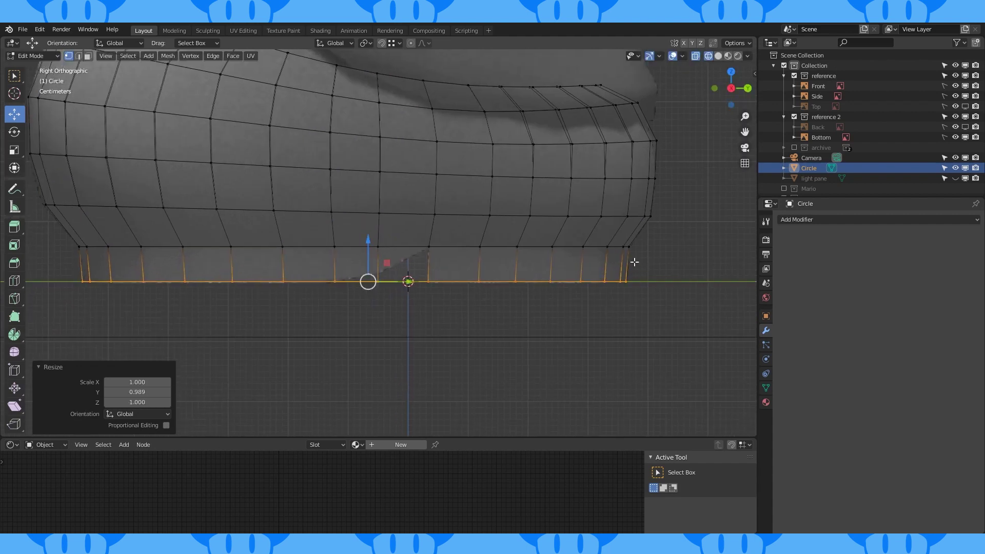
key("KP_1")
key("s")
key("x")
left_click(551, 257)
Delete two faces of the sole band to open a notch
key("alt+z")
key("3")
middle_click_drag(552, 258, 390, 266)
left_click(386, 258)
left_click(391, 325, "shift")
key("x")
left_click(377, 330)
Select the boundary edge loop around the new opening
key("1")
middle_click_drag(377, 331, 401, 248)
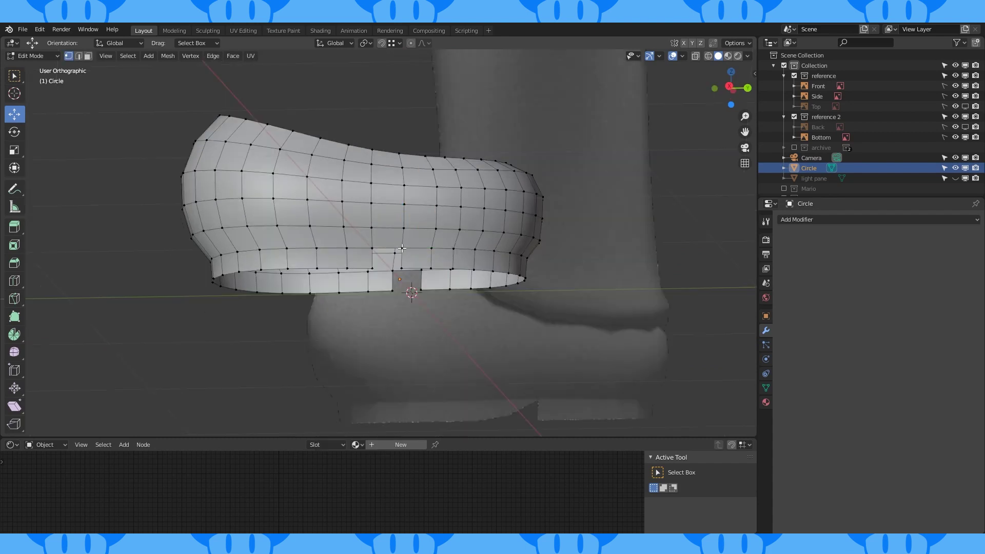
middle_click_drag(393, 288, 353, 359)
key("2")
left_click(452, 292, "alt")
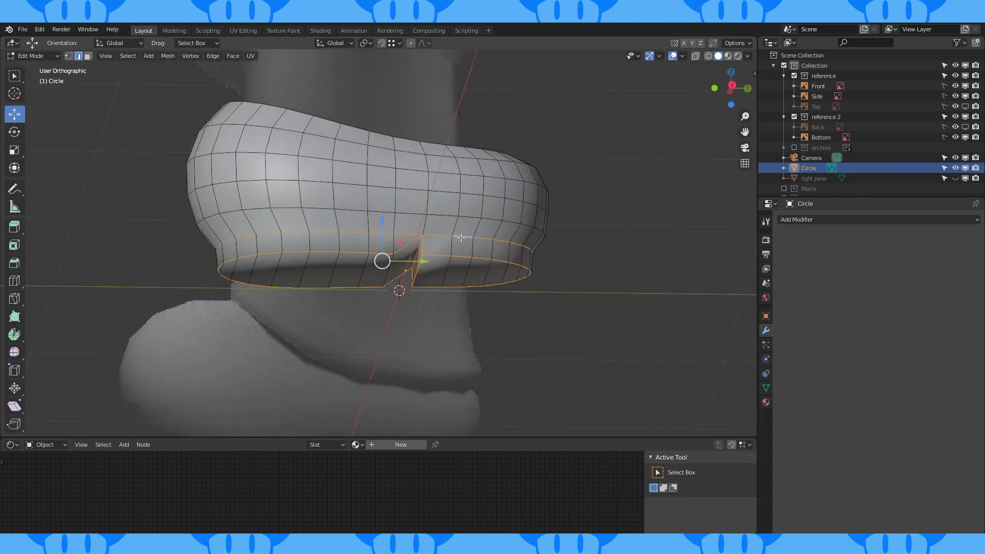
Mark the selected sole rim edges sharp
key("KP_3")
key("ctrl+e")
left_click(354, 442)
Add an Edge Split modifier that splits only along sharp edges, with Edge Angle off
left_click(843, 217)
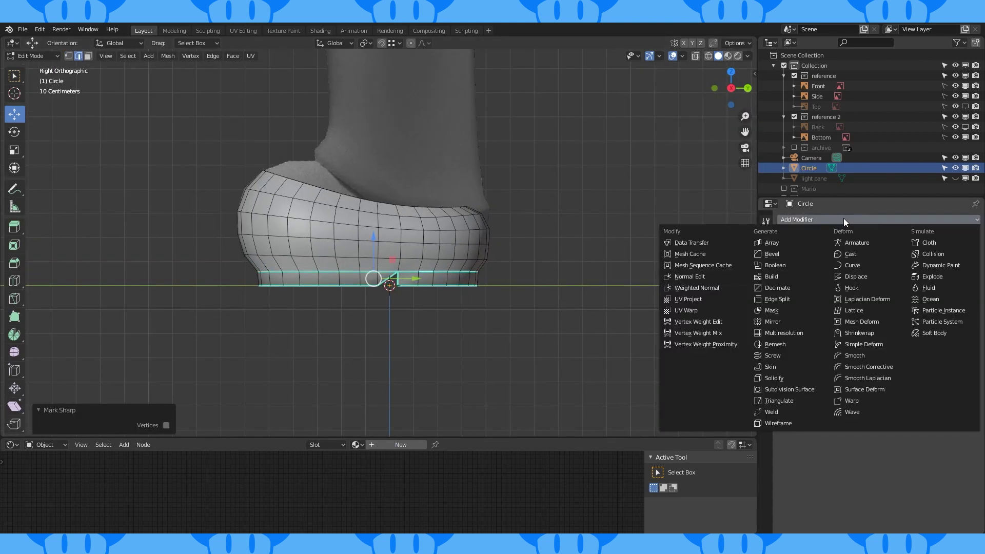
left_click(780, 299)
left_click(785, 263)
scroll(376, 297, "up", 2)
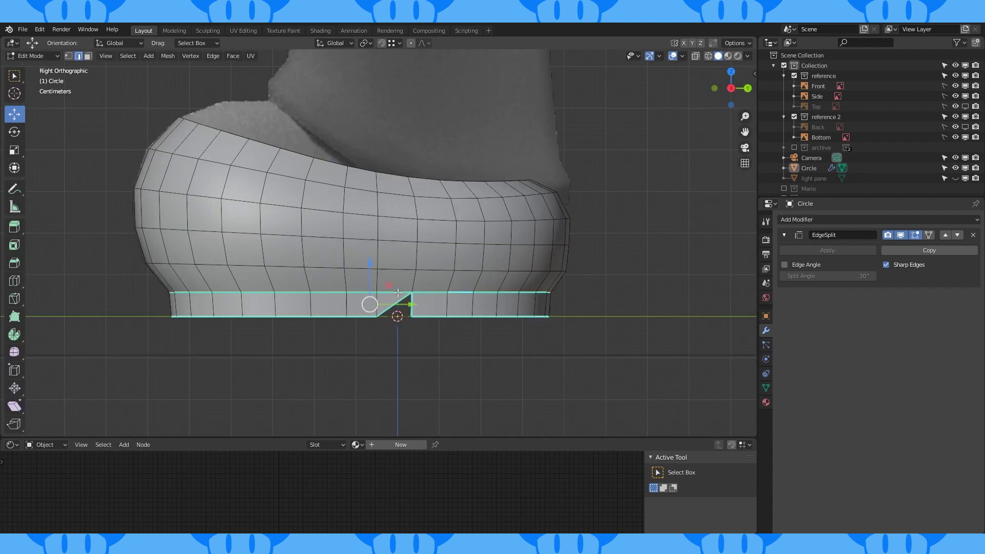
middle_click_drag(376, 298, 380, 338)
key("KP_3")
scroll(375, 322, "up", 2)
Nudge the selected vertices and check the sharp sole edges outside edit mode
key("g")
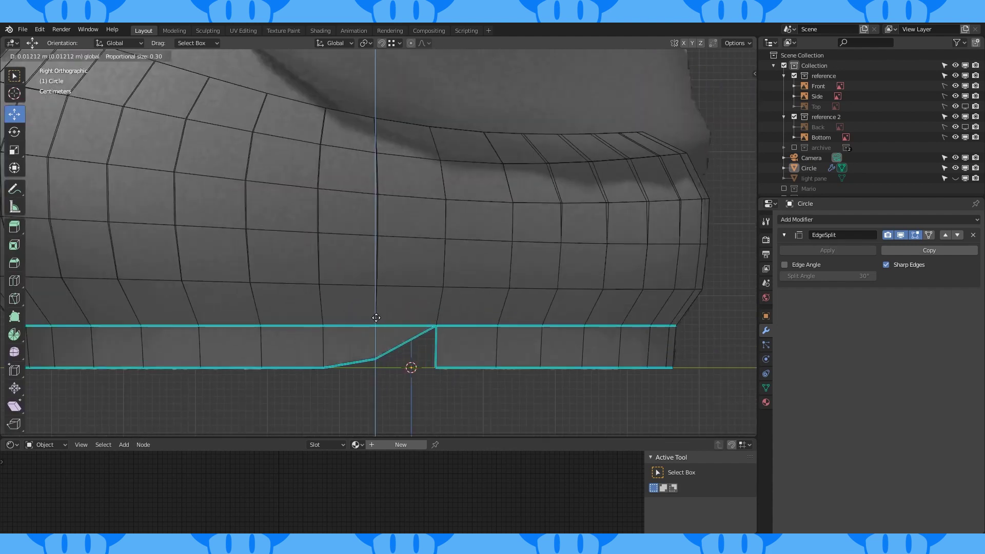
left_click(376, 318)
scroll(376, 317, "down", 3)
key("Tab")
key("Tab")
middle_click_drag(376, 317, 571, 247)
key("Tab")
scroll(570, 247, "up", 4)
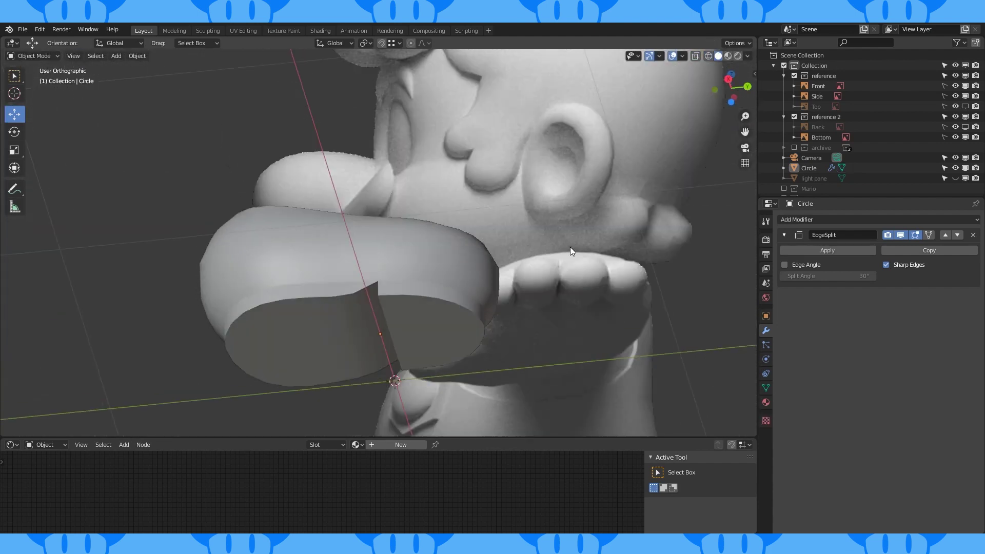
scroll(538, 267, "down", 4)
key("KP_3")
scroll(461, 277, "up", 3)
key("Tab")
scroll(408, 266, "up", 1)
Circle-select the top rim of the shoe opening, extrude it and move it along Y
key("c")
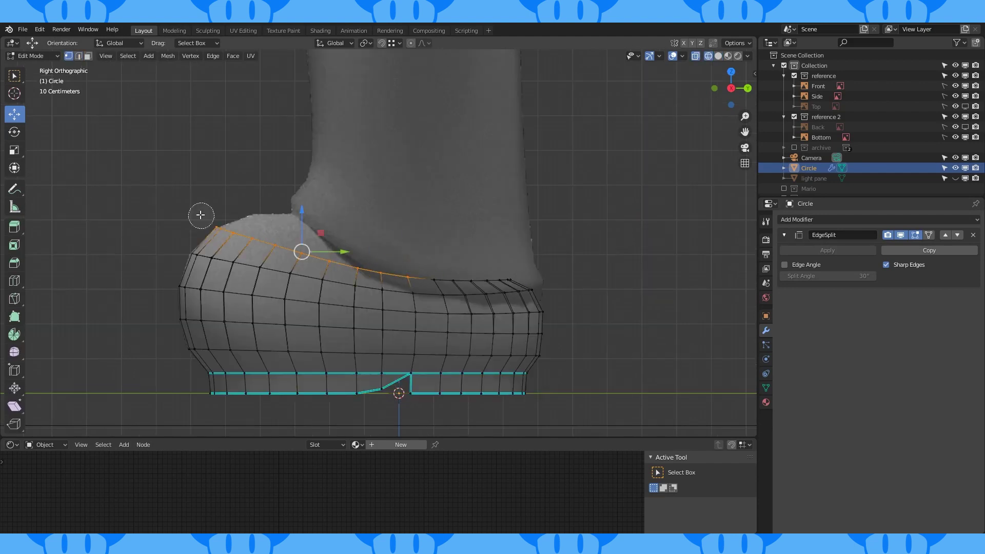
key("Escape")
scroll(390, 241, "up", 1)
key("e")
left_click(468, 219)
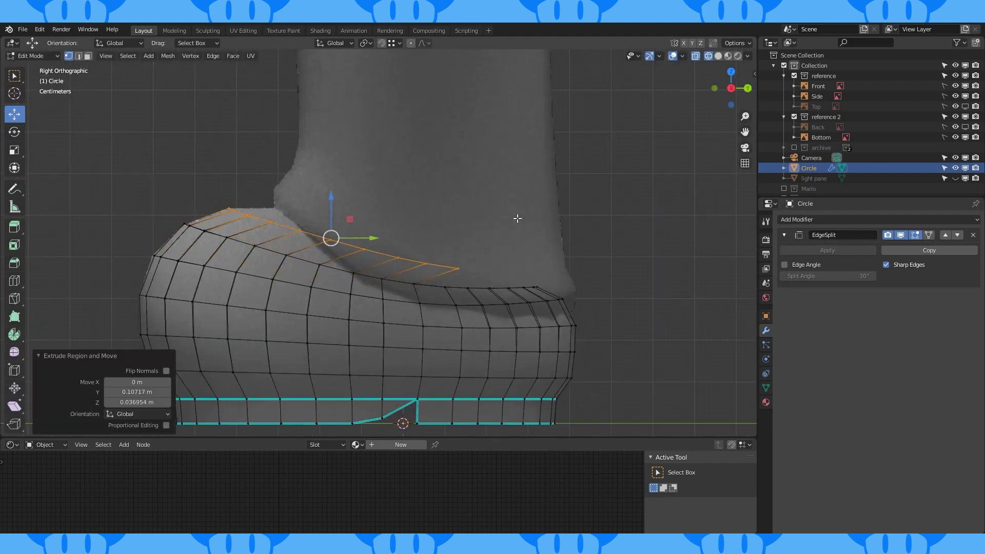
key("g")
key("y")
left_click(468, 213)
Narrow the extruded rim along X in front view and inspect it
key("KP_1")
key("s")
key("x")
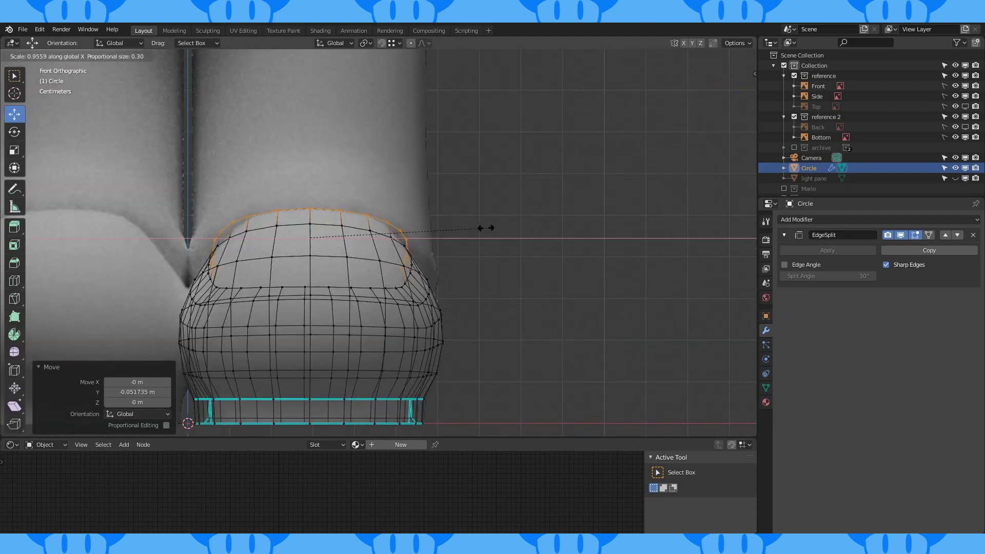
left_click(485, 228)
key("alt+z")
middle_click_drag(485, 228, 269, 237)
key("Tab")
key("Tab")
key("alt+z")
scroll(269, 237, "up", 5)
Set the pivot to Active Element, then rotate the rim tip and flatten it along Z
key("KP_3")
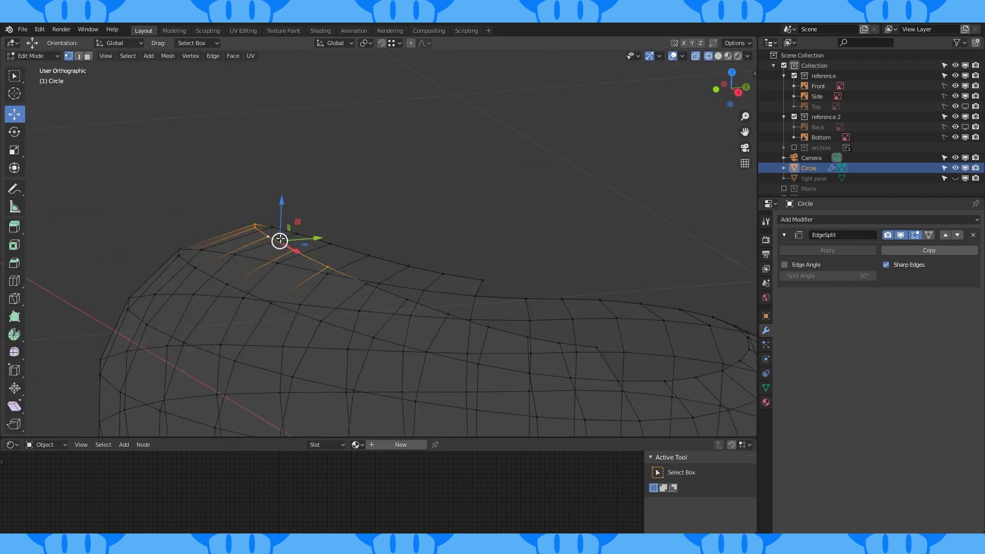
key("alt+z")
left_click(369, 43)
left_click(386, 100)
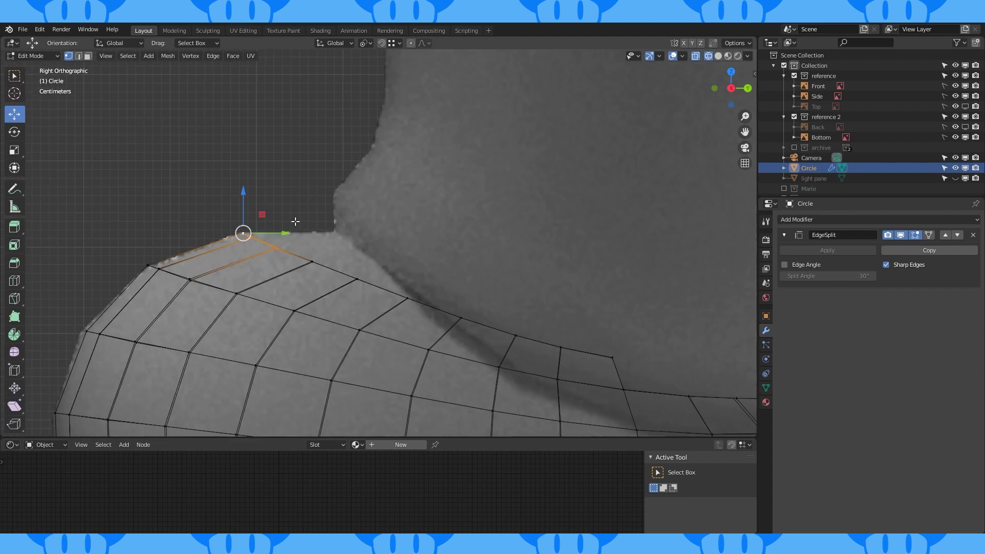
scroll(385, 100, "up", 2)
key("r")
left_click(575, 281)
key("s")
key("z")
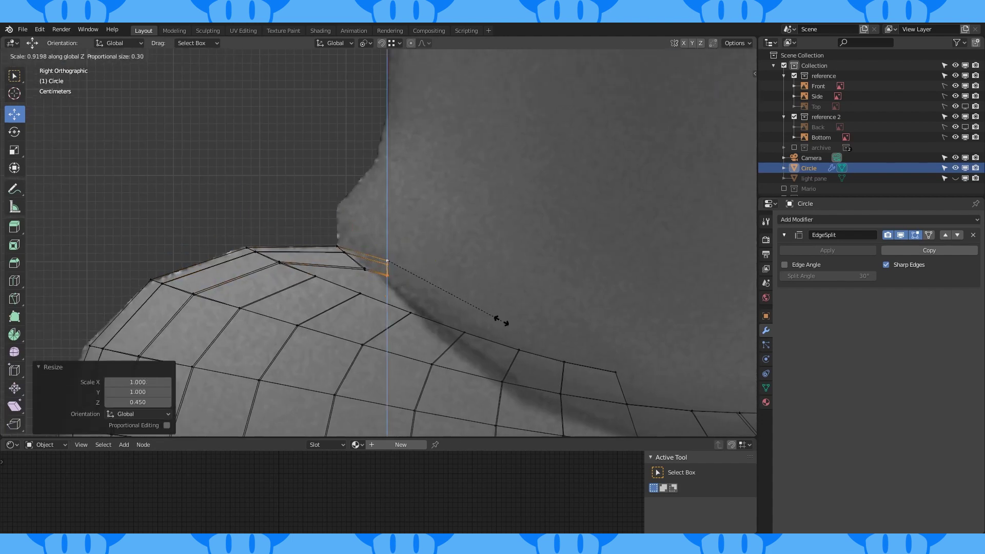
scroll(497, 321, "down", 3)
left_click(518, 282)
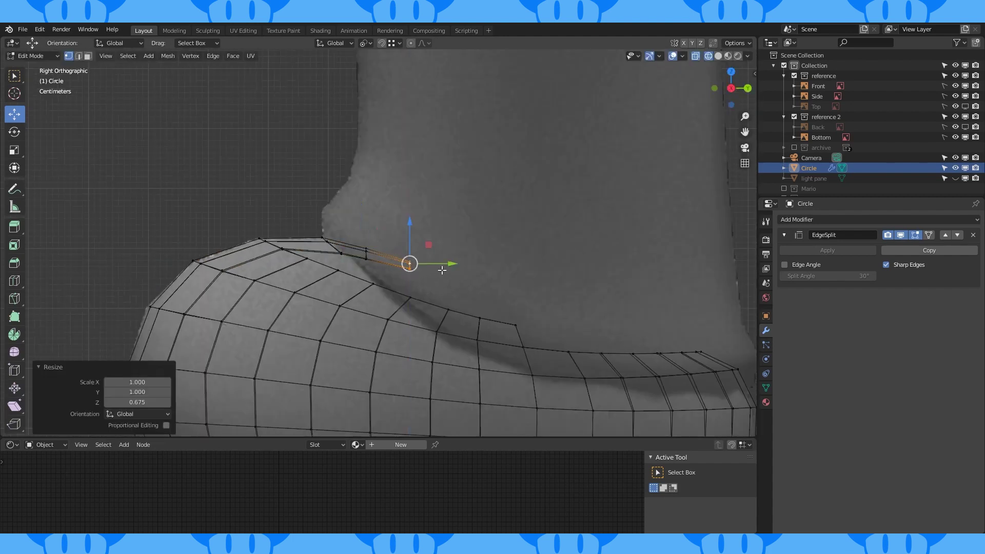
Extrude the tip further, flatten it along Z and raise it into a tapered collar end
key("e")
left_click(518, 307)
key("s")
key("z")
left_click(649, 292)
middle_click_drag(648, 292, 627, 273, "shift")
key("g")
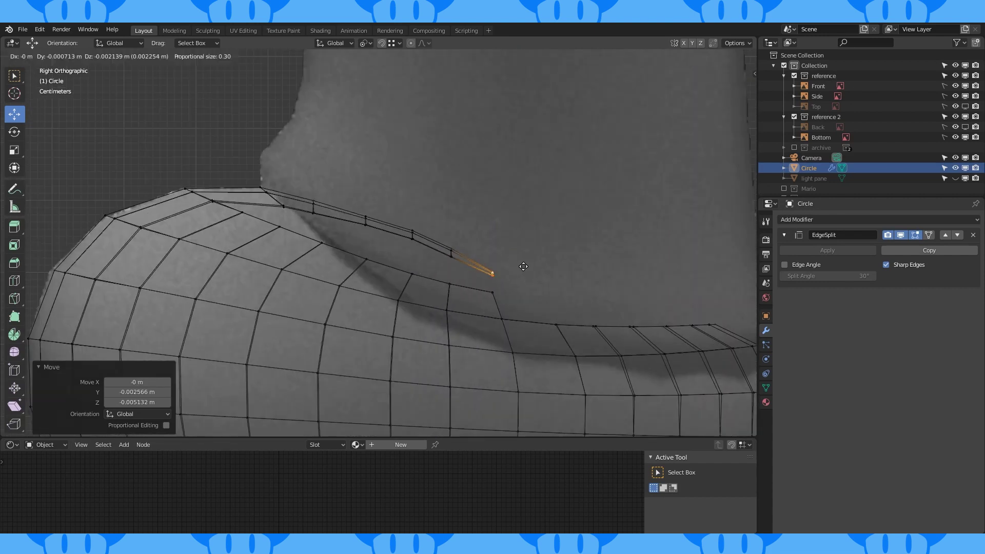
key("z")
left_click(353, 215)
middle_click_drag(354, 215, 290, 181)
key("KP_3")
scroll(510, 287, "up", 5)
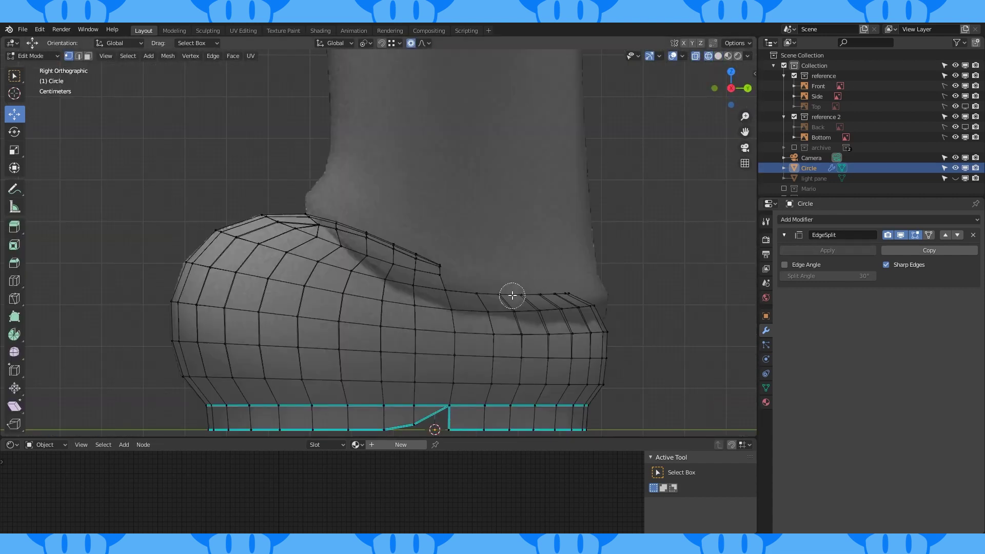
Raise the back rim edges along Z with proportional editing turned on
key("o")
key("o")
key("g")
key("z")
left_click(439, 222)
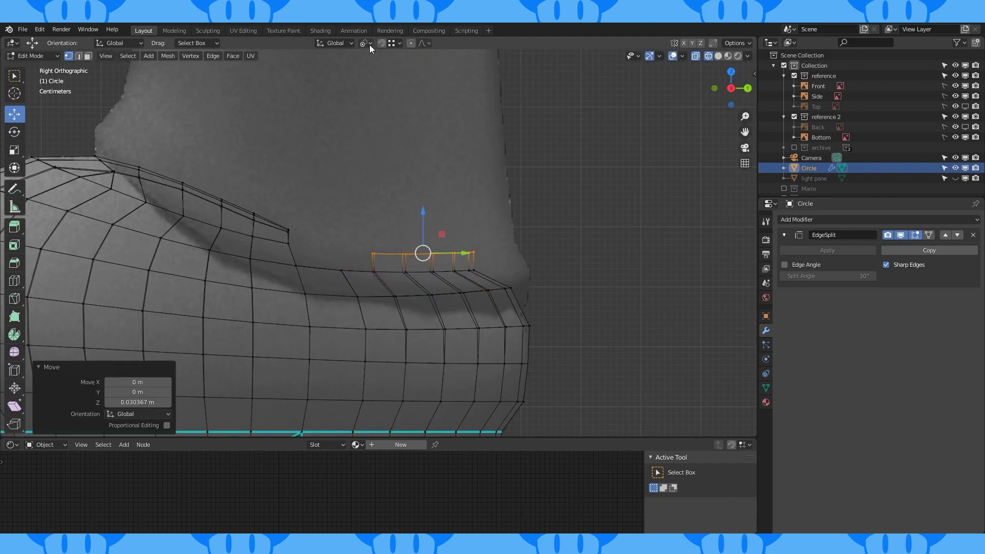
Change the pivot point and narrow the rim along X to follow the top reference
left_click(365, 43)
left_click(388, 88)
key("o")
key("s")
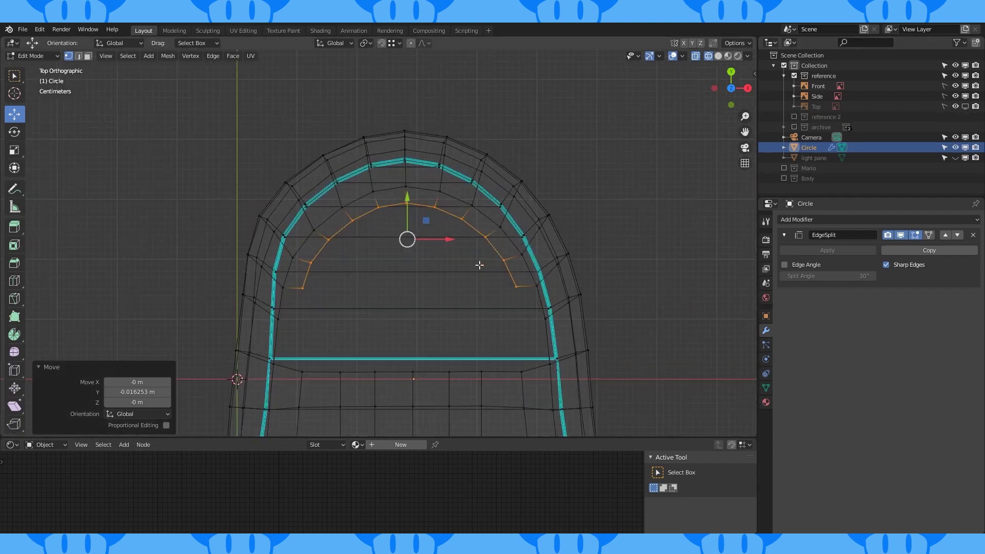
key("x")
left_click(536, 277)
key("shift+z")
middle_click_drag(536, 277, 523, 213)
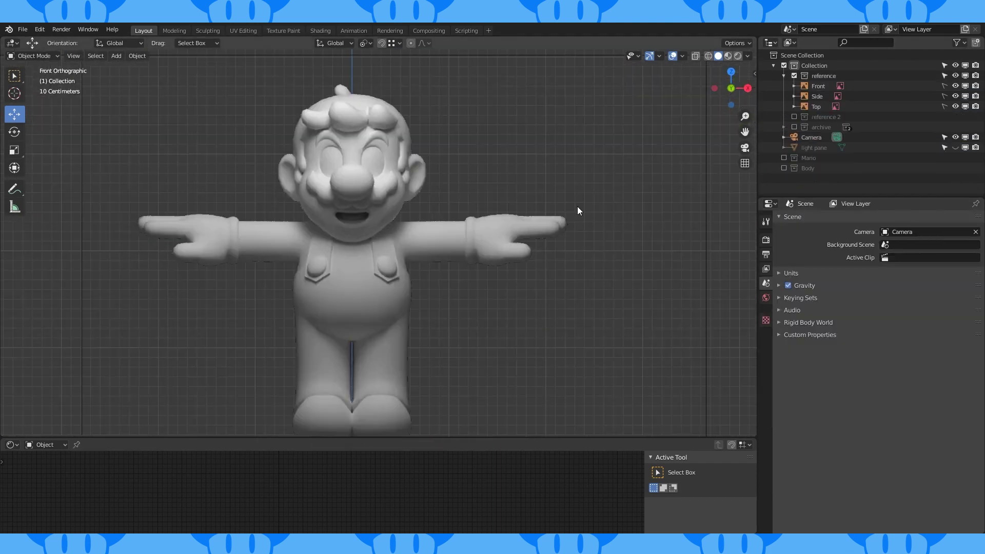
Zoom onto the full Mario reference figure in front view
scroll(577, 206, "up", 3)
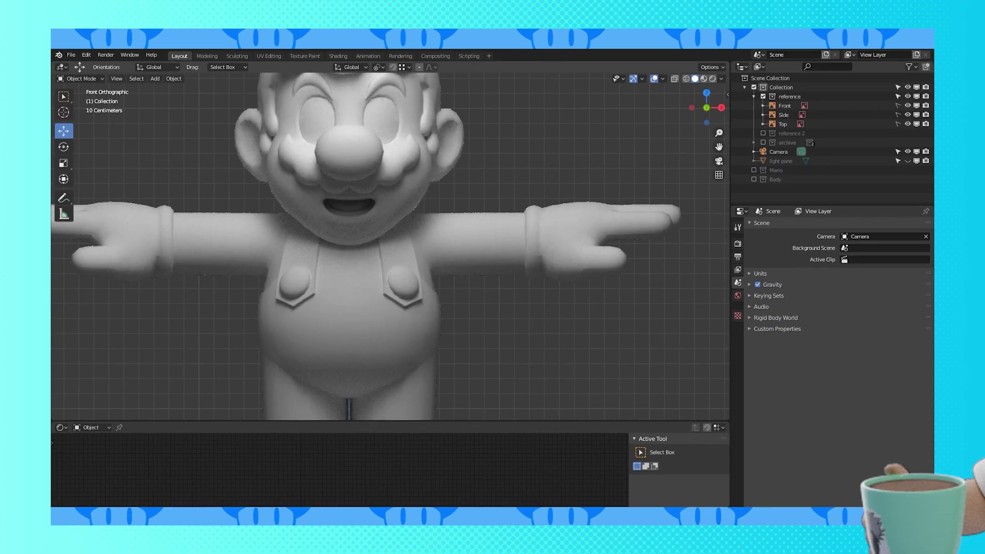